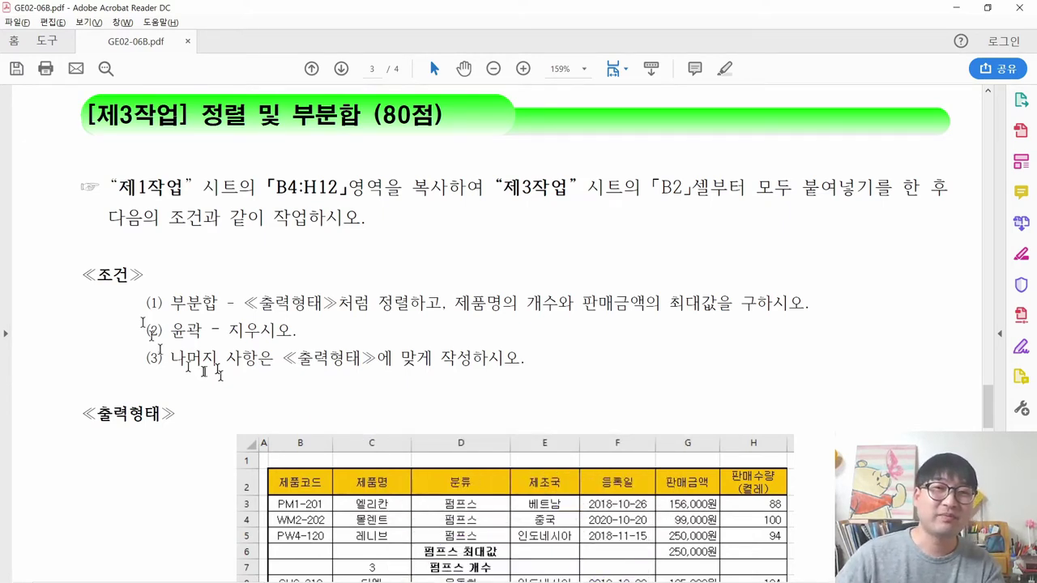
# Step: Following the PDF's 제3작업 instruction, copy B4:H12 from the 제1작업 sheet in Excel and paste it at B2 on 제3작업
pyautogui.moveTo(109, 188); pyautogui.dragTo(454, 188)
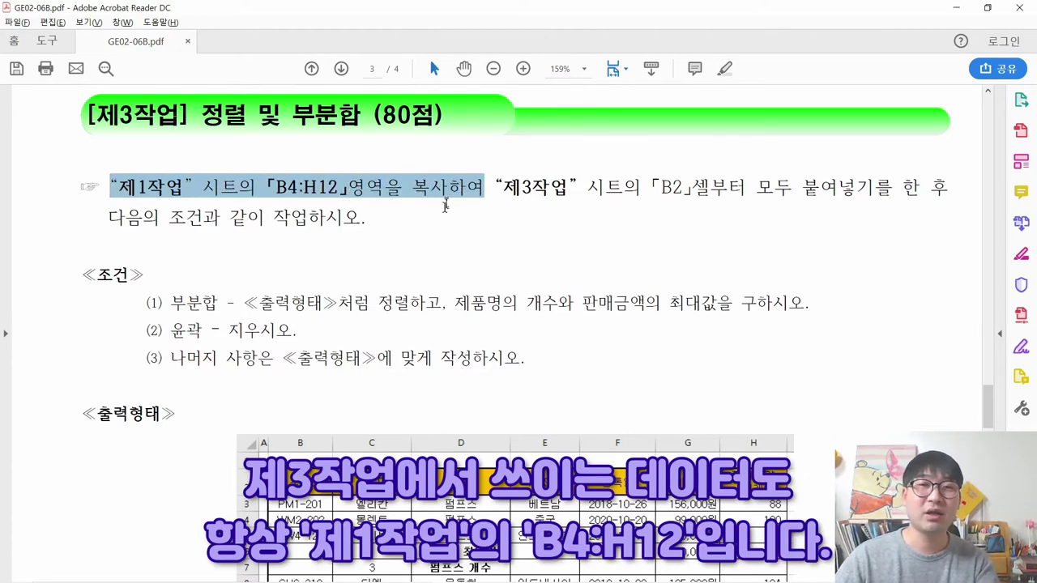
pyautogui.hotkey('alt', 'Tab')
pyautogui.moveTo(83, 259); pyautogui.dragTo(604, 448)
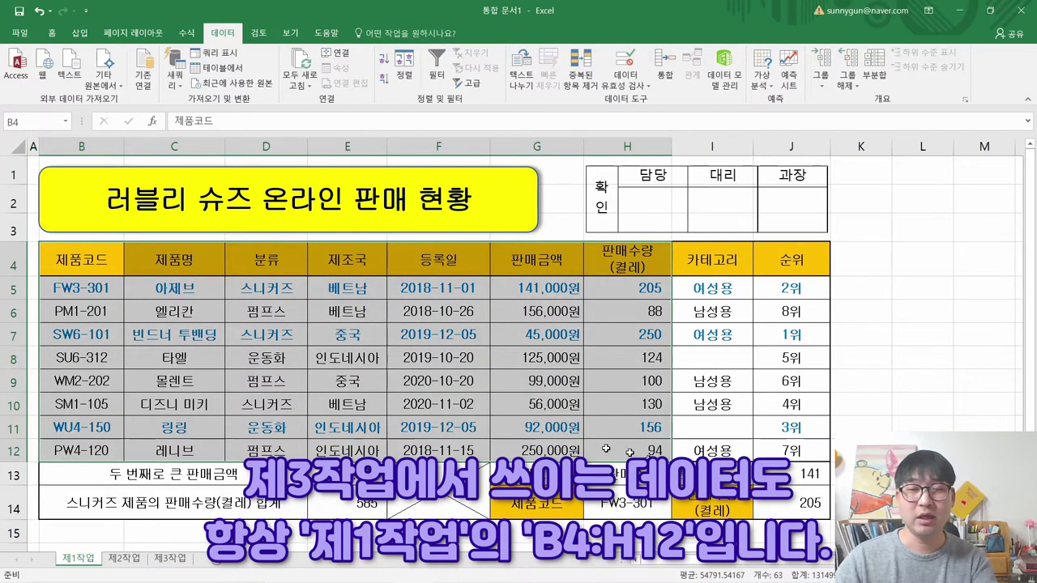
pyautogui.hotkey('alt', 'Tab')
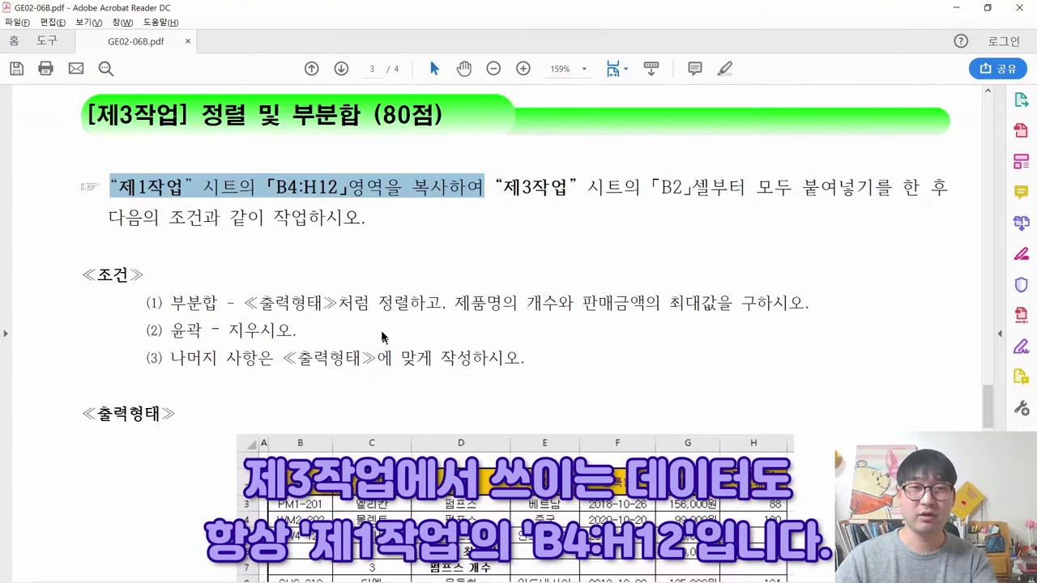
pyautogui.moveTo(503, 189); pyautogui.dragTo(857, 203)
pyautogui.hotkey('alt', 'Tab')
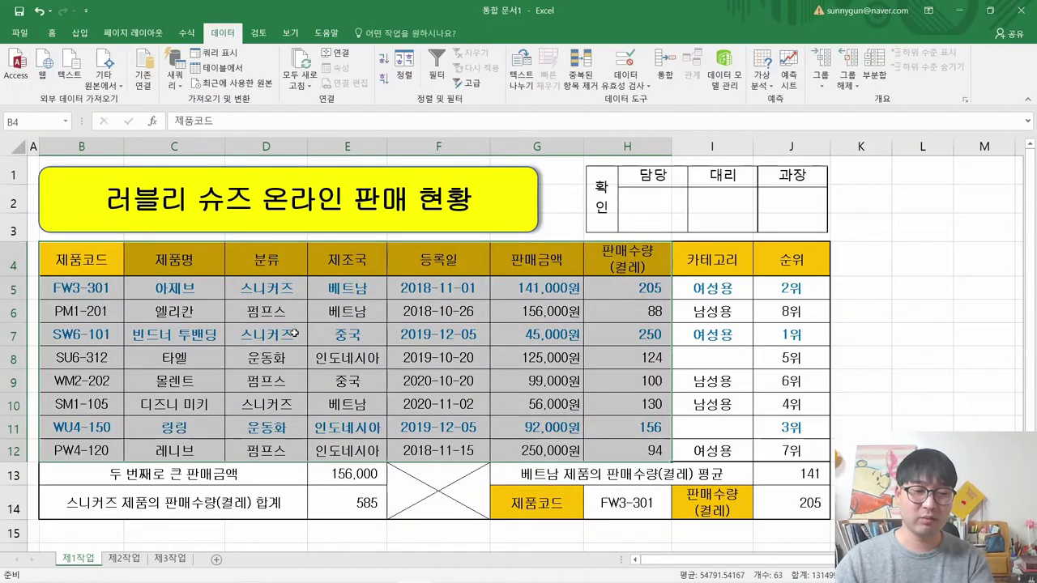
pyautogui.hotkey('ctrl', 'c')
pyautogui.click(169, 559)
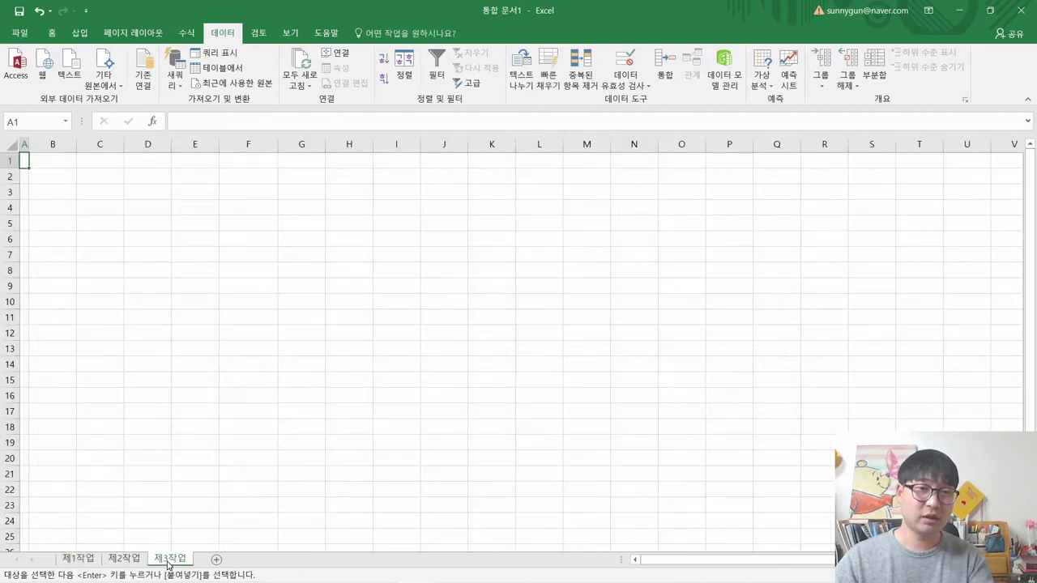
pyautogui.click(49, 173)
pyautogui.hotkey('ctrl', 'v')
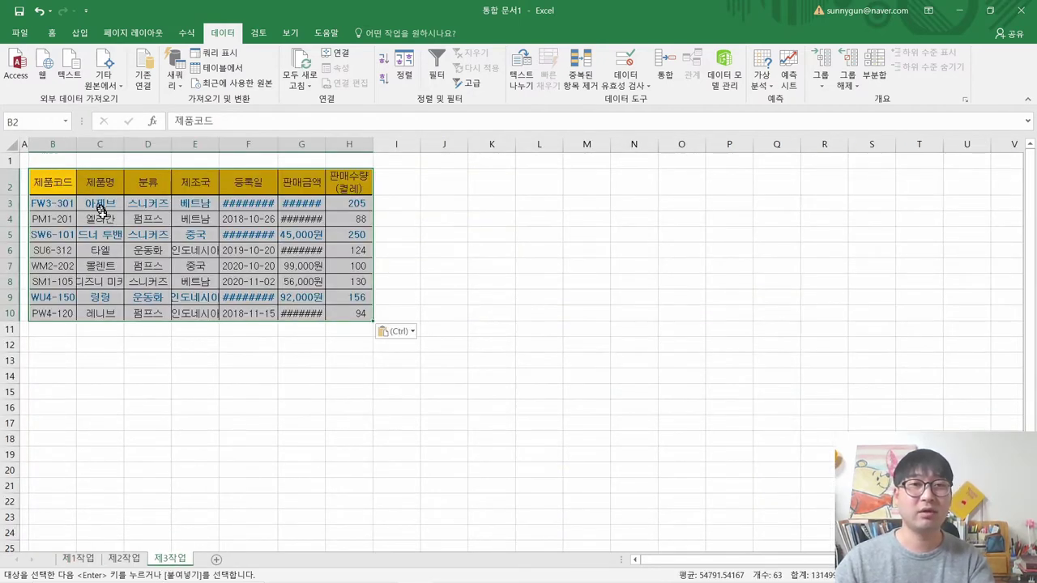
# Step: Auto-fit the width of all columns on the 제3작업 sheet to their contents
pyautogui.click(11, 144)
pyautogui.doubleClick(76, 145)
pyautogui.click(231, 283)
# Step: Switch to the PDF in Acrobat Reader and strike through the completed copy-and-paste instruction of 제3작업
pyautogui.hotkey('alt', 'Tab')
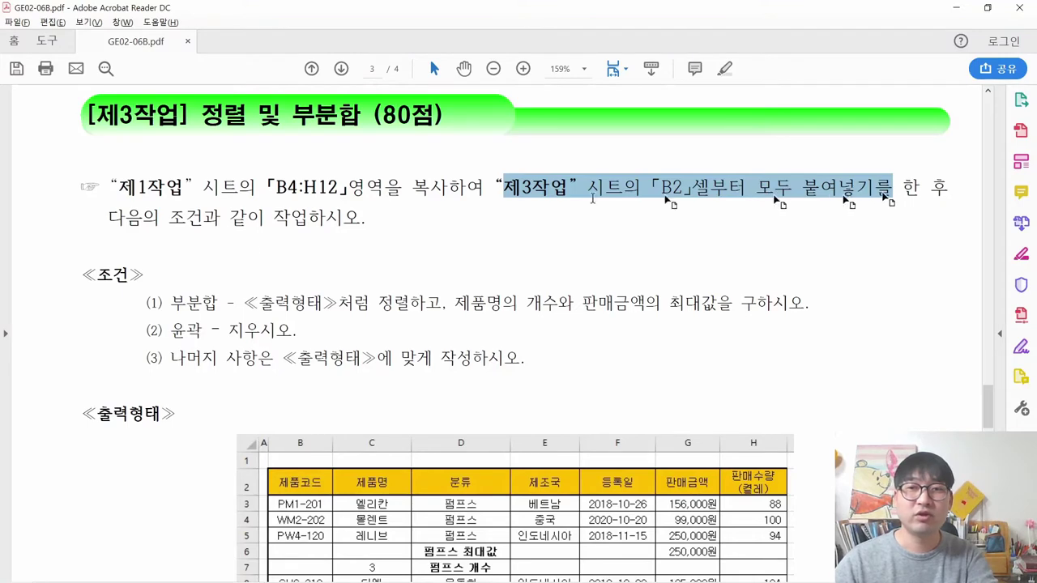
pyautogui.moveTo(108, 218); pyautogui.dragTo(75, 192)
pyautogui.rightClick(176, 199)
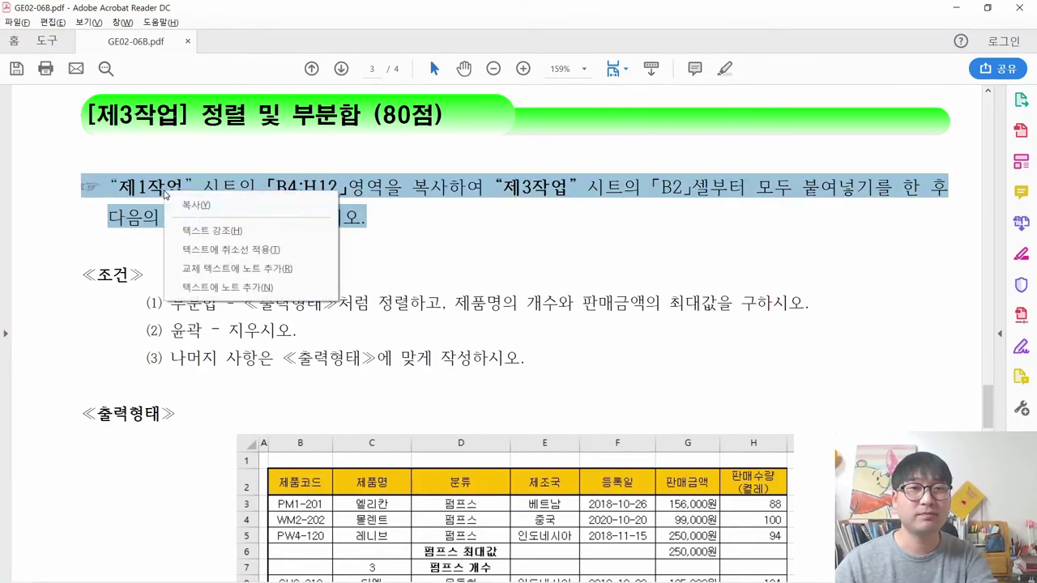
pyautogui.click(217, 248)
# Step: Examine the sorting part of condition (1) and the sample output to identify which column the subtotals are grouped by
pyautogui.scroll(-3, 254, 316)
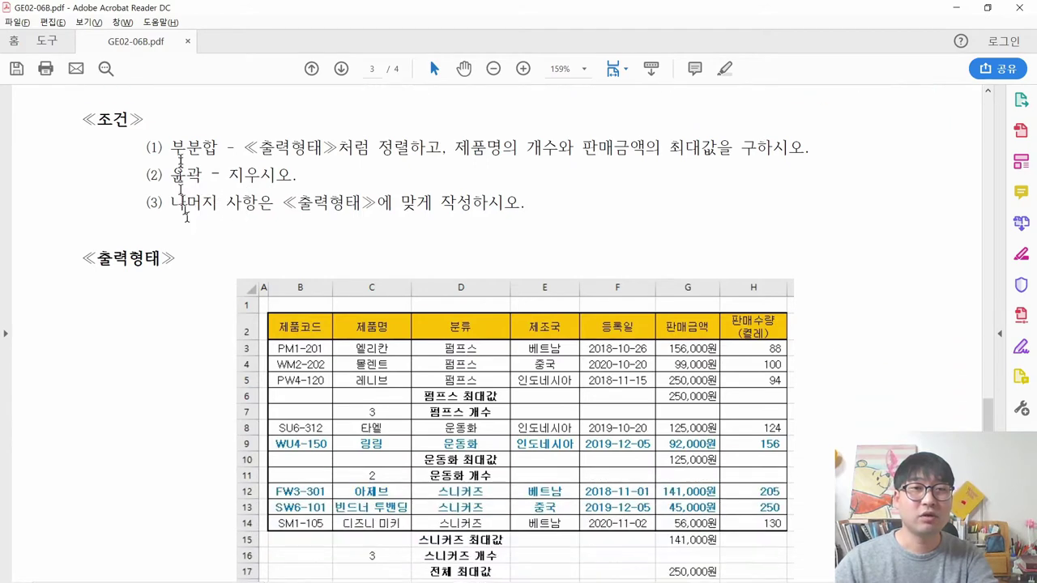
pyautogui.moveTo(180, 136); pyautogui.dragTo(436, 158)
pyautogui.scroll(-1, 433, 152)
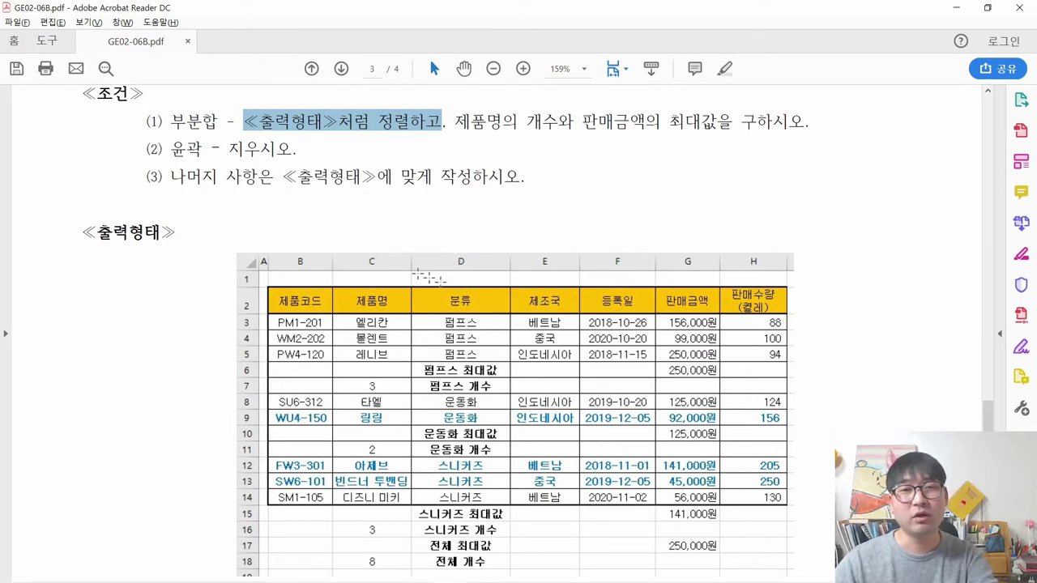
pyautogui.moveTo(415, 290); pyautogui.dragTo(503, 570)
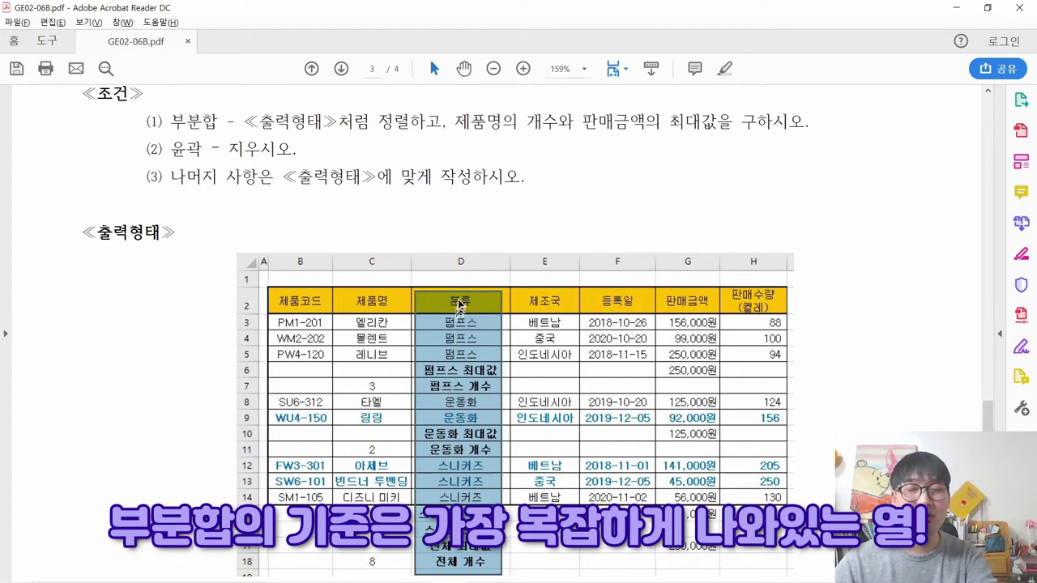
pyautogui.moveTo(542, 295); pyautogui.dragTo(561, 509)
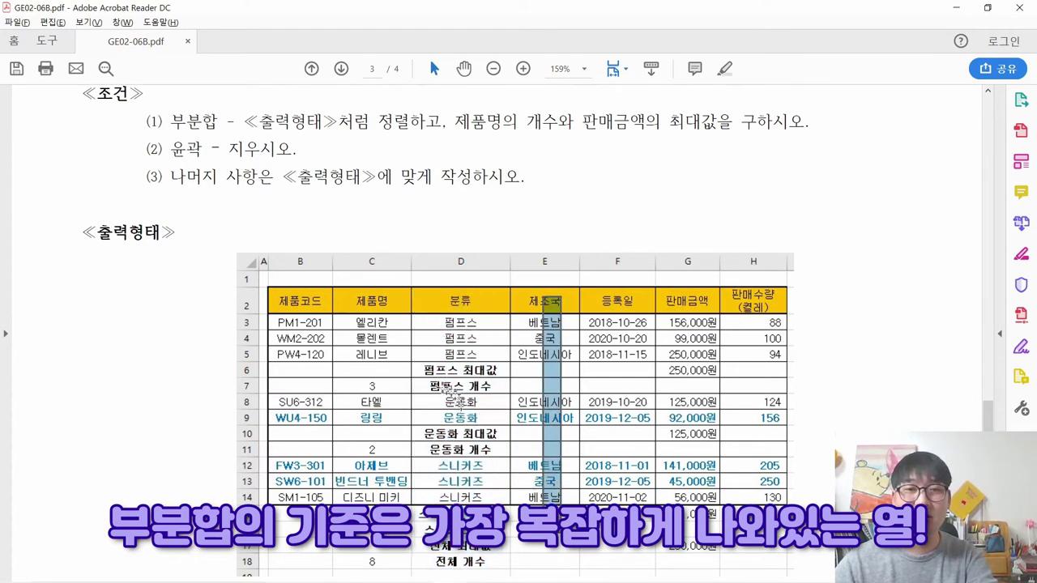
pyautogui.moveTo(425, 366); pyautogui.dragTo(510, 387)
pyautogui.moveTo(434, 293); pyautogui.dragTo(500, 562)
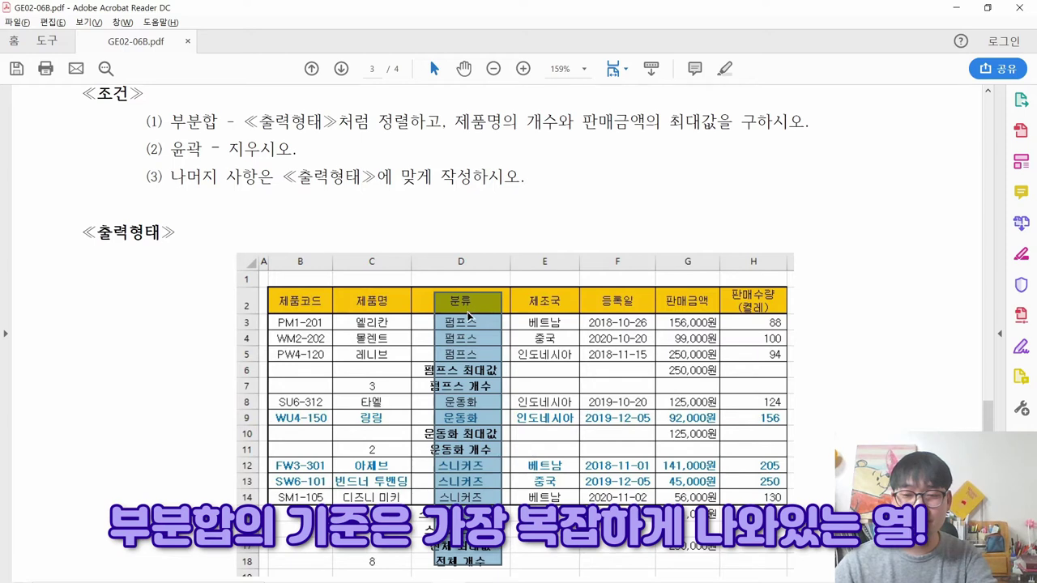
pyautogui.moveTo(472, 339); pyautogui.dragTo(486, 570)
pyautogui.click(456, 356)
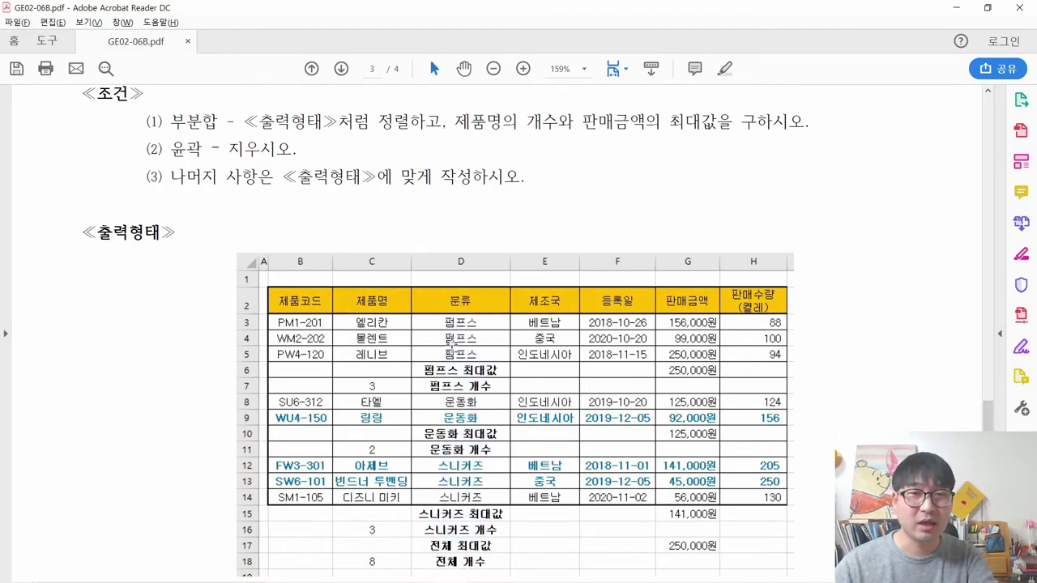
# Step: Examine the order of the category groups in the sample output's 분류 column to determine the sort direction
pyautogui.moveTo(436, 316); pyautogui.dragTo(478, 352)
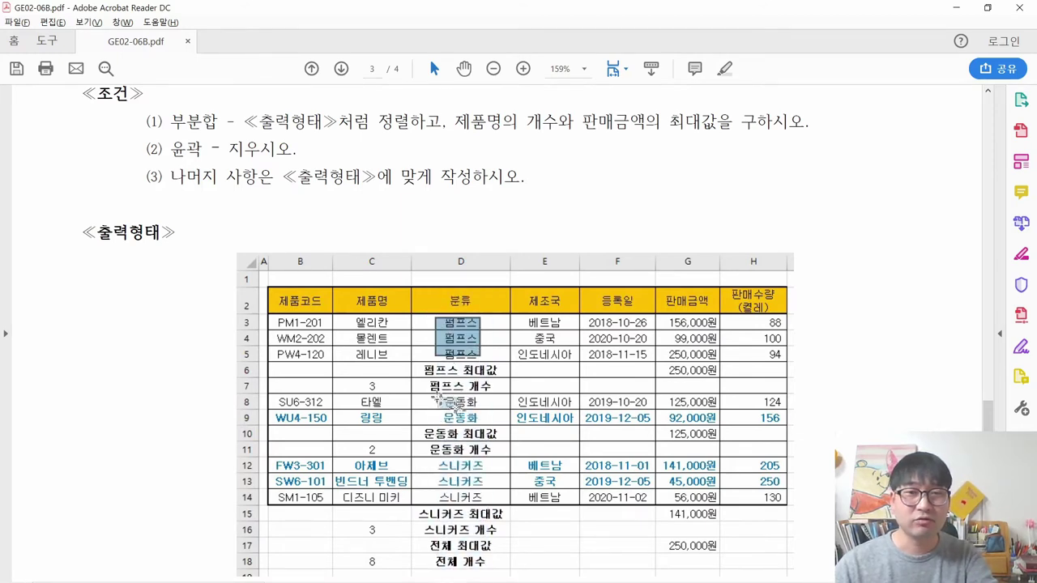
pyautogui.moveTo(437, 395); pyautogui.dragTo(482, 426)
pyautogui.moveTo(438, 461); pyautogui.dragTo(502, 504)
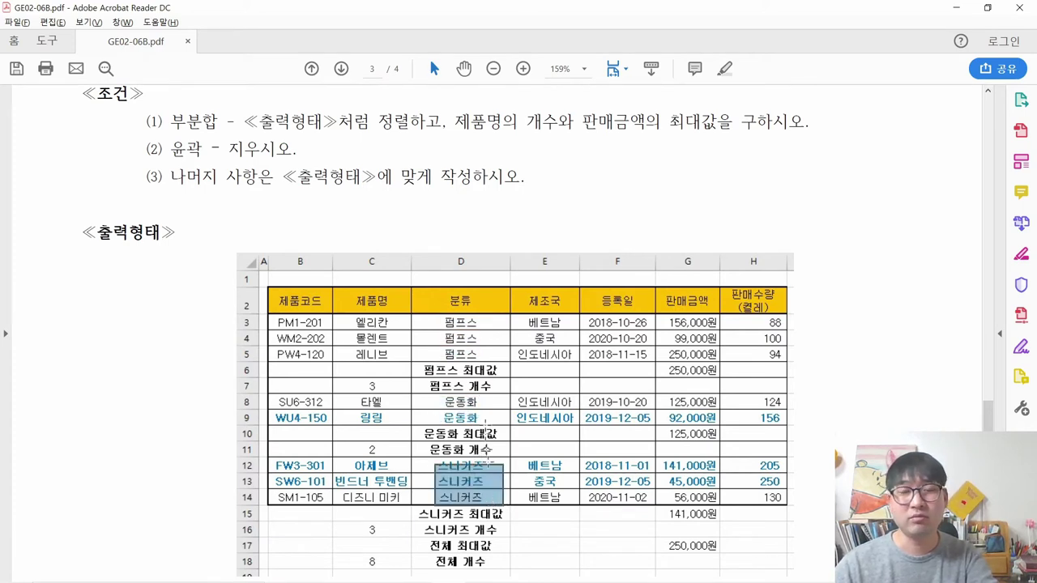
pyautogui.moveTo(428, 313); pyautogui.dragTo(477, 346)
pyautogui.moveTo(427, 400); pyautogui.dragTo(489, 441)
pyautogui.moveTo(433, 457); pyautogui.dragTo(483, 506)
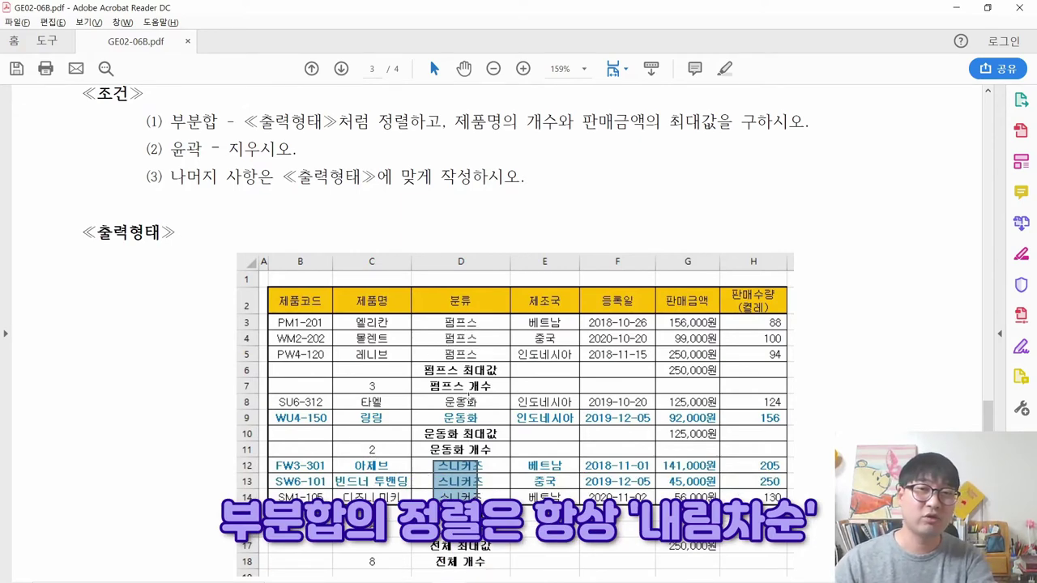
# Step: In Excel, sort the pasted table on 제3작업 by the 분류 column in descending order
pyautogui.hotkey('alt', 'Tab')
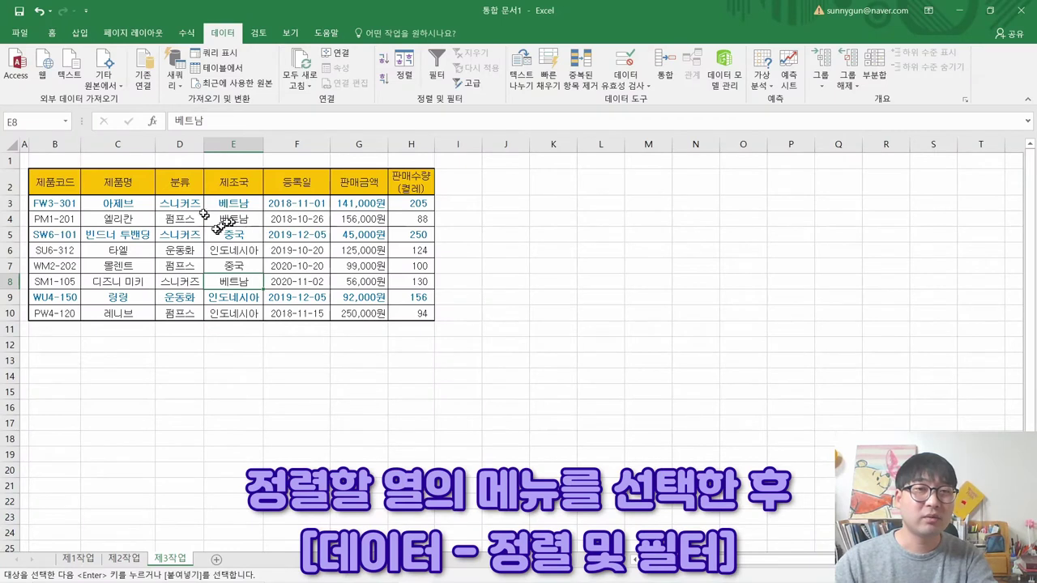
pyautogui.click(179, 183)
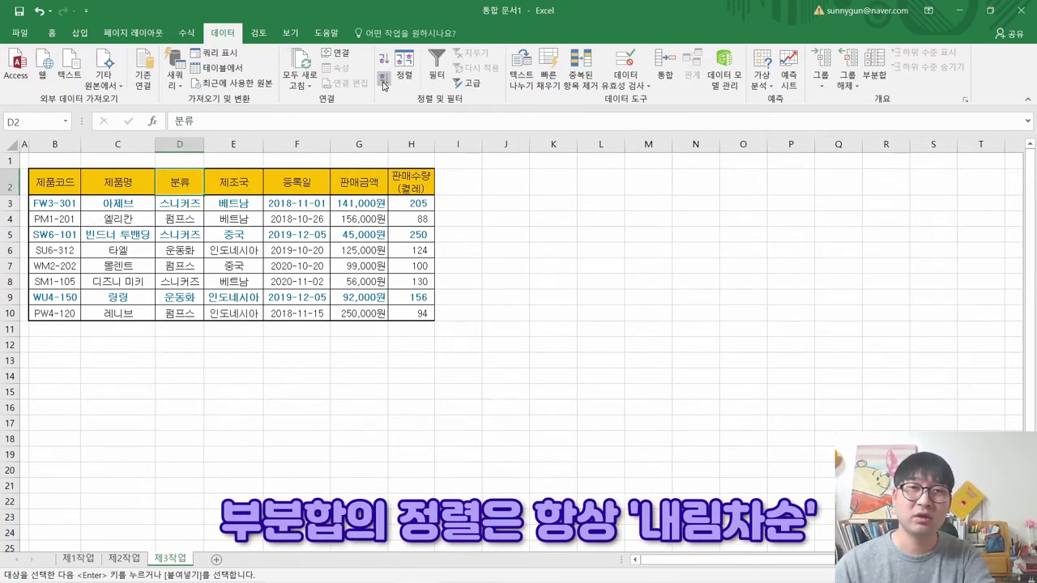
pyautogui.click(383, 80)
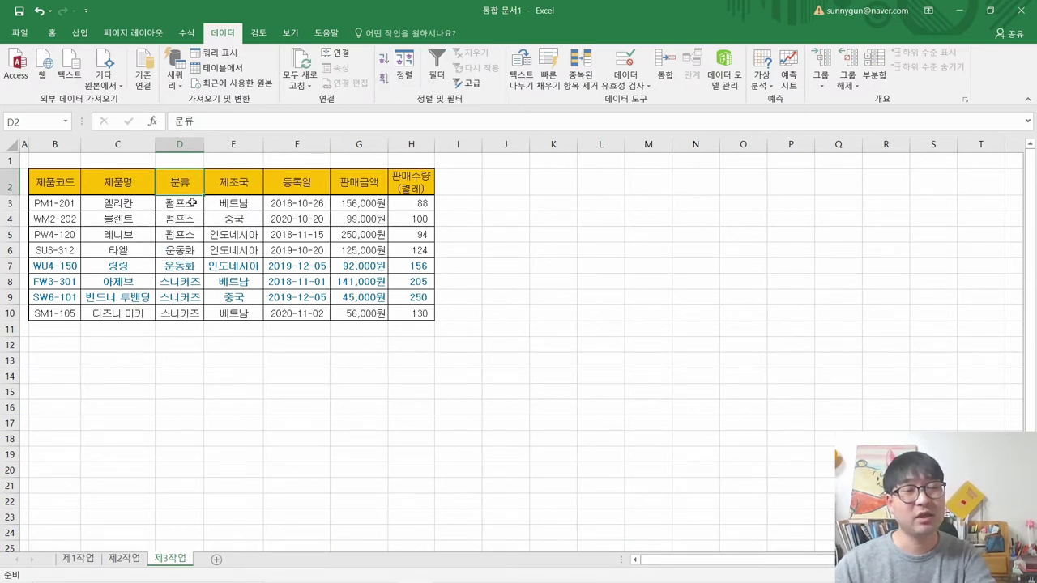
pyautogui.click(383, 82)
pyautogui.click(182, 183)
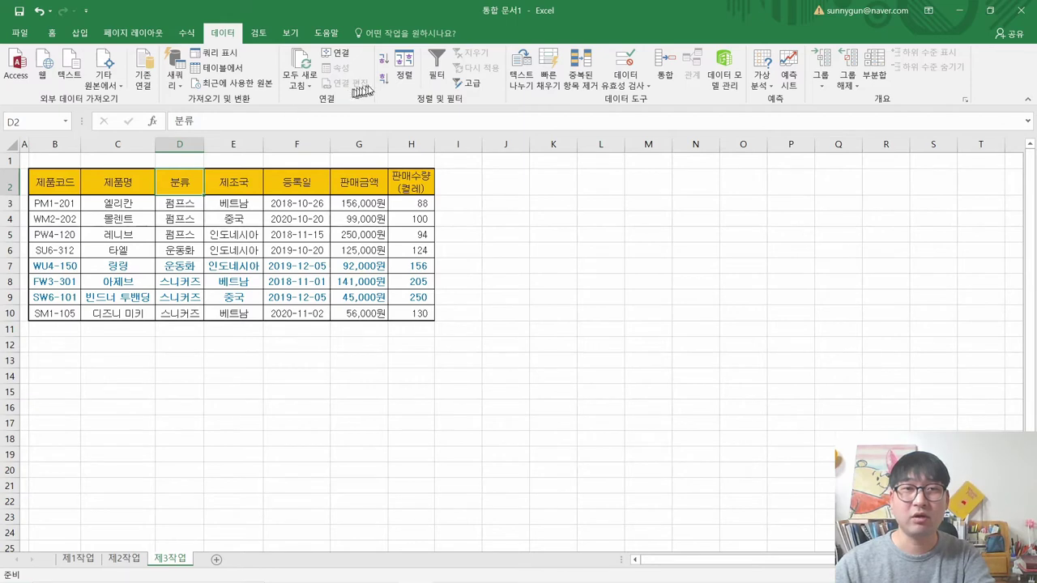
pyautogui.click(384, 81)
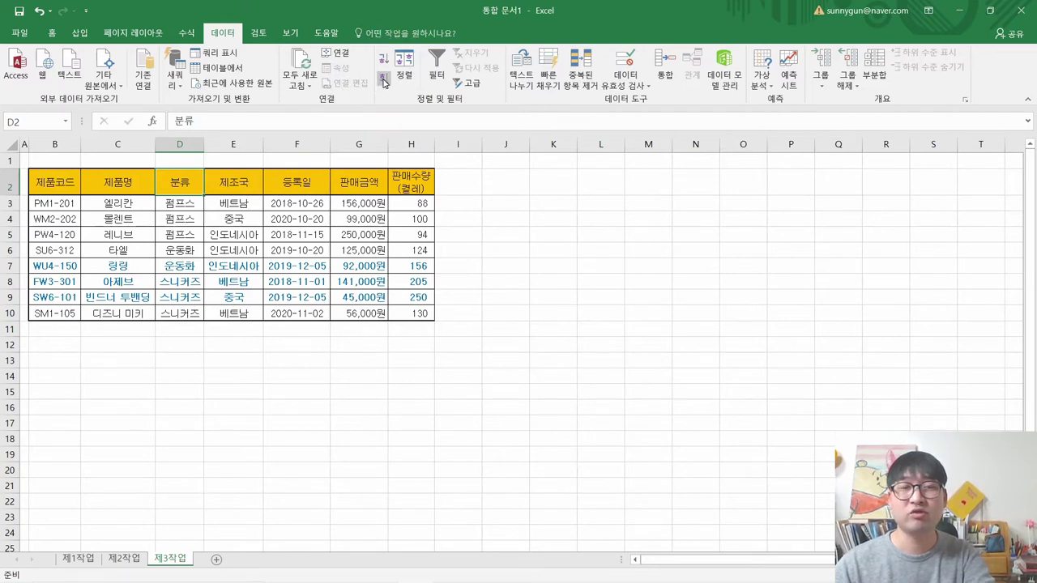
pyautogui.click(183, 182)
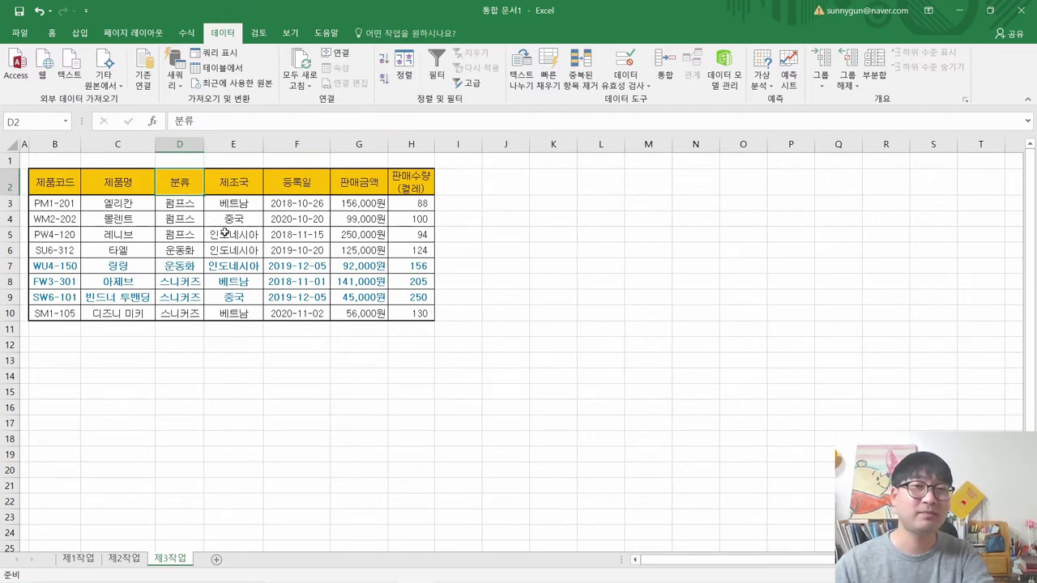
# Step: In the PDF, strike through the completed sorting part of condition (1)
pyautogui.hotkey('alt', 'Tab')
pyautogui.moveTo(446, 123); pyautogui.dragTo(146, 123)
pyautogui.rightClick(191, 130)
pyautogui.click(266, 183)
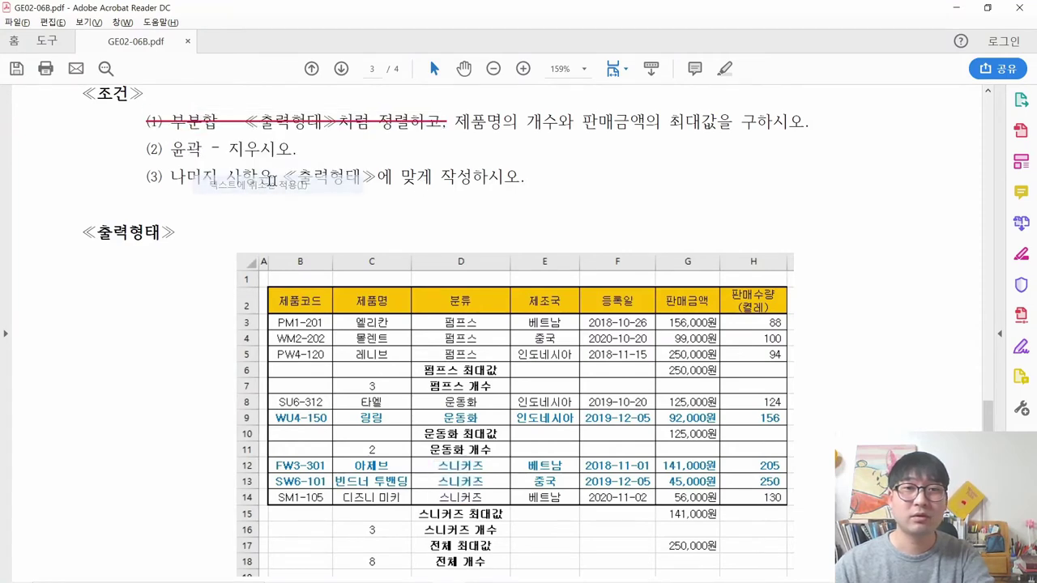
# Step: Examine the subtotal part of condition (1) in the PDF to identify which calculations are required and which comes first
pyautogui.moveTo(455, 123); pyautogui.dragTo(763, 123)
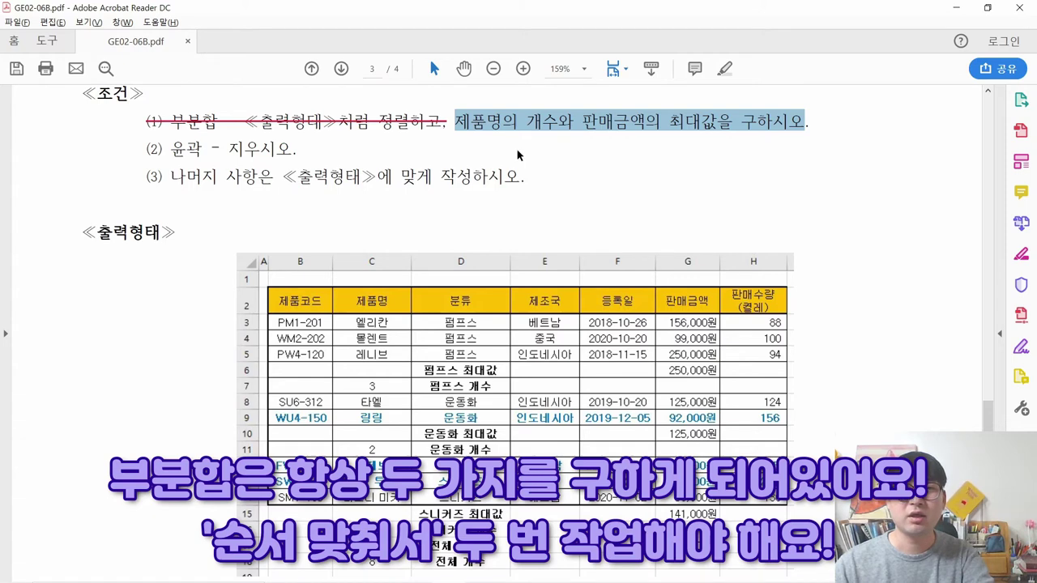
pyautogui.click(521, 122)
pyautogui.moveTo(451, 122); pyautogui.dragTo(546, 126)
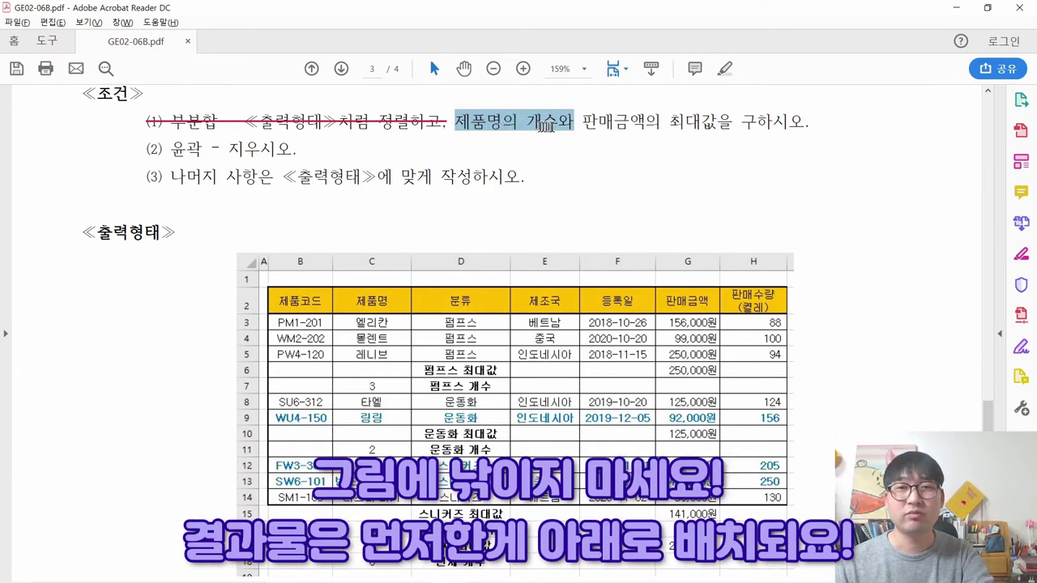
pyautogui.hotkey('alt', 'Tab')
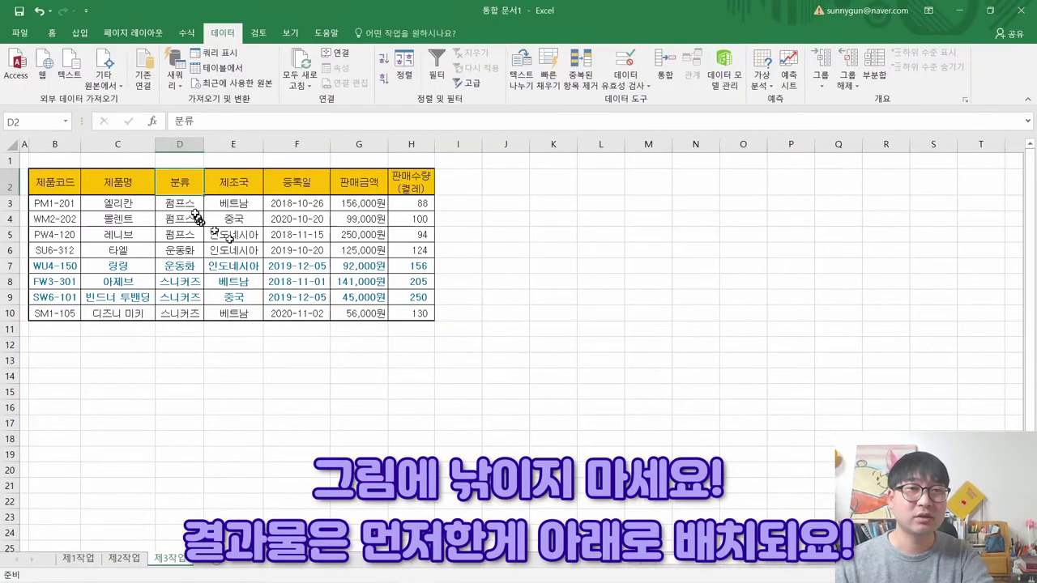
pyautogui.hotkey('alt', 'Tab')
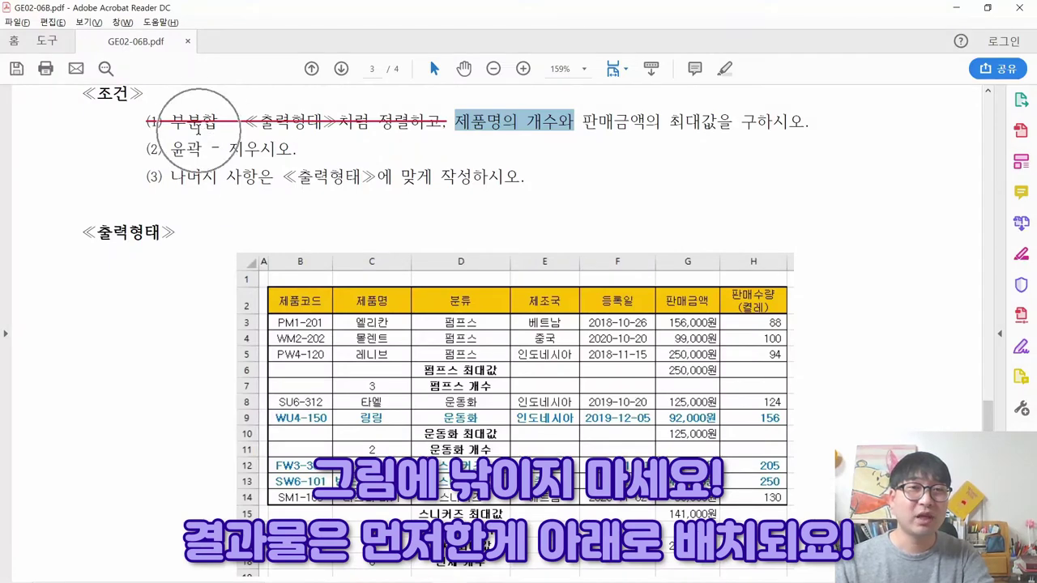
# Step: In Excel, start a subtotal (부분합) on the 제3작업 table and set its grouping column to 분류
pyautogui.hotkey('alt', 'Tab')
pyautogui.click(233, 37)
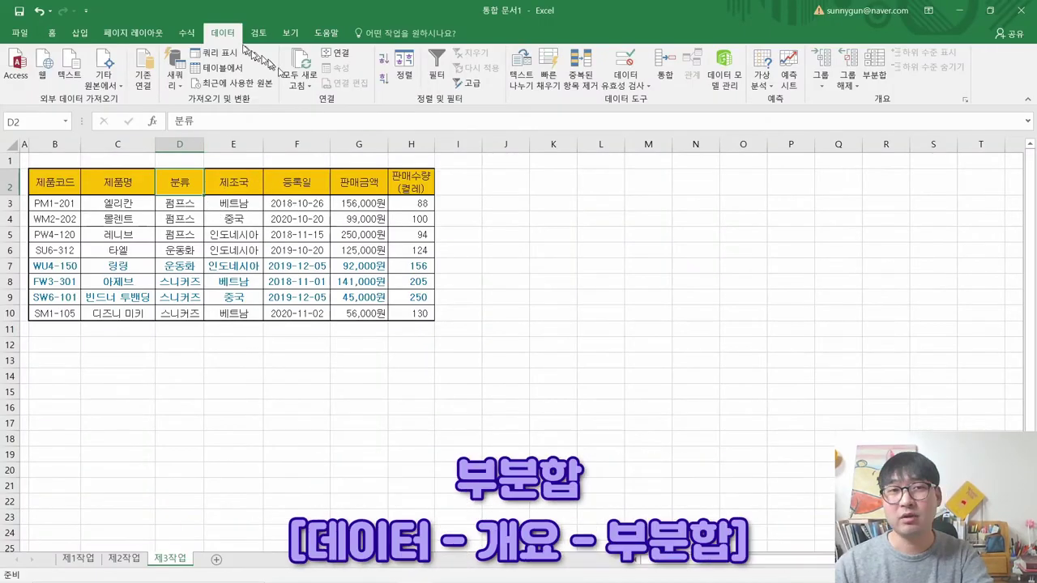
pyautogui.click(881, 112)
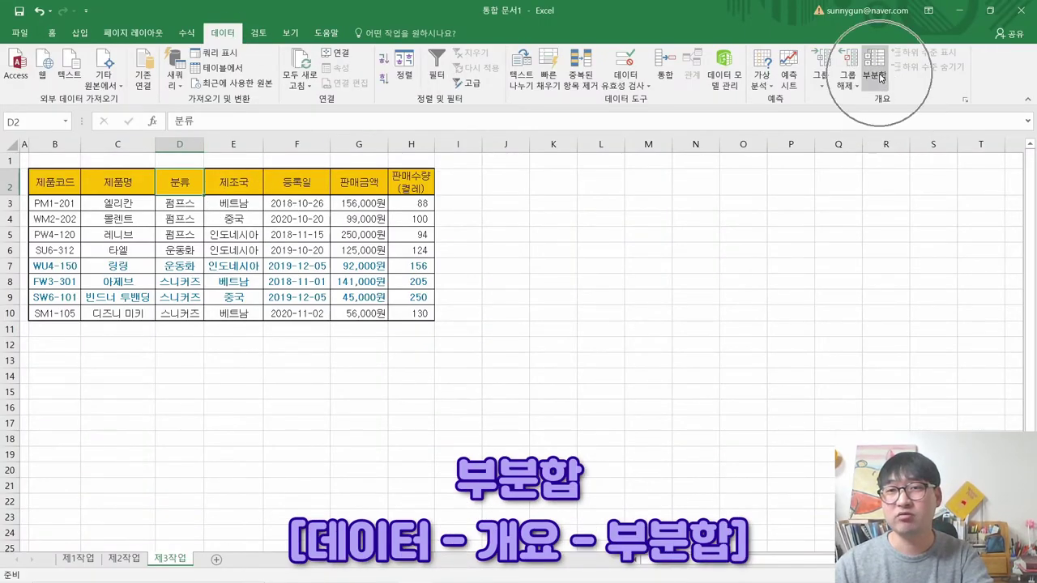
pyautogui.click(882, 77)
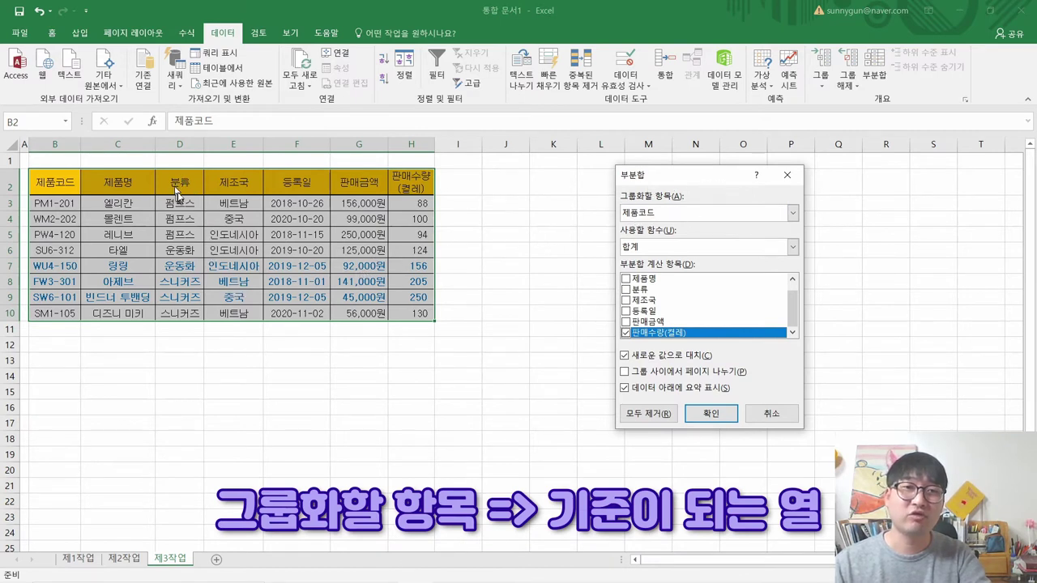
pyautogui.click(684, 212)
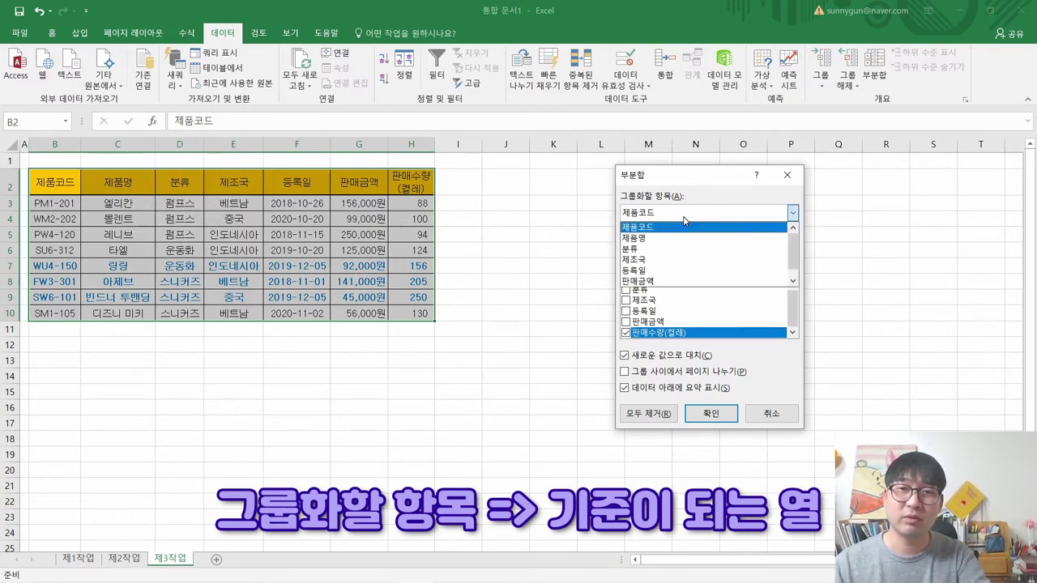
pyautogui.click(665, 254)
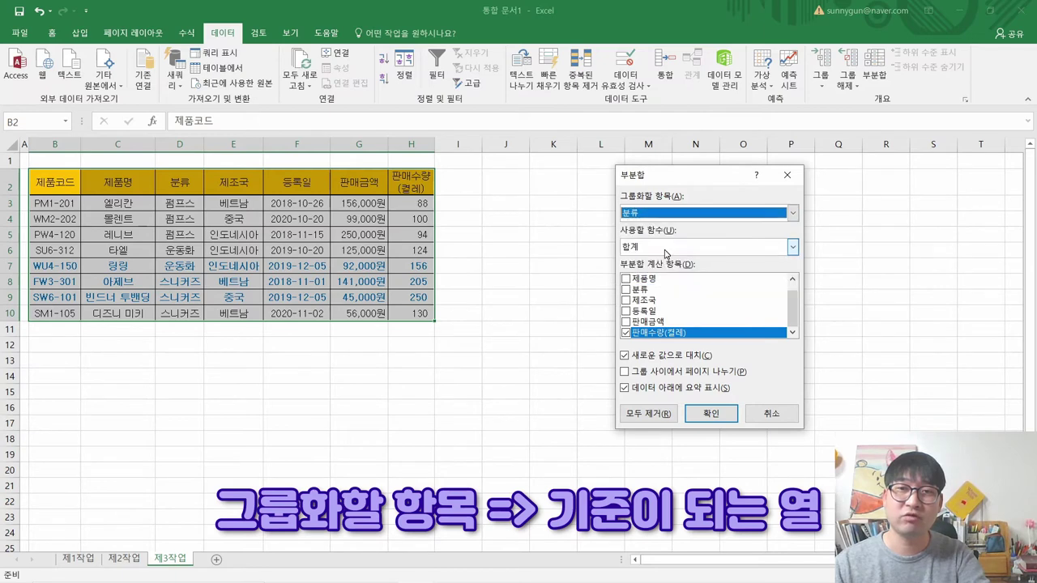
pyautogui.hotkey('alt', 'Tab')
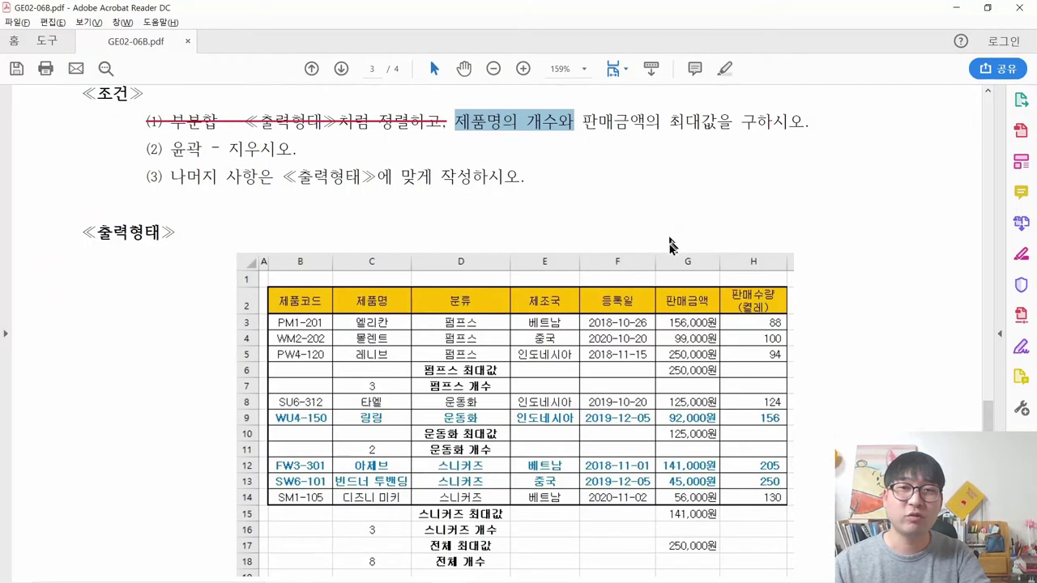
pyautogui.hotkey('alt', 'Tab')
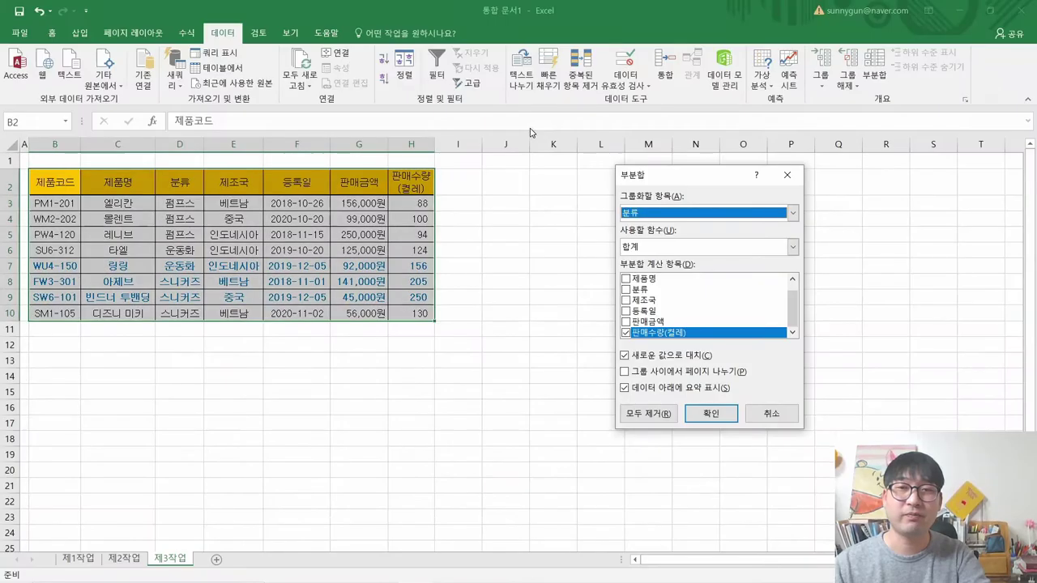
# Step: Set the subtotal function to 개수 with only 제품명 as the calculated column, and apply the subtotal
pyautogui.click(645, 248)
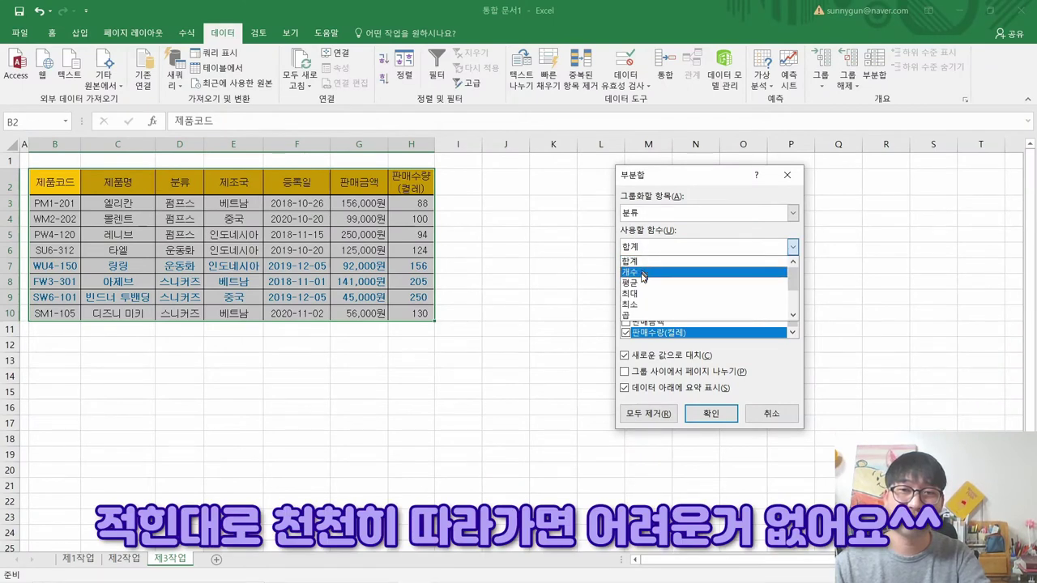
pyautogui.click(644, 273)
pyautogui.click(626, 279)
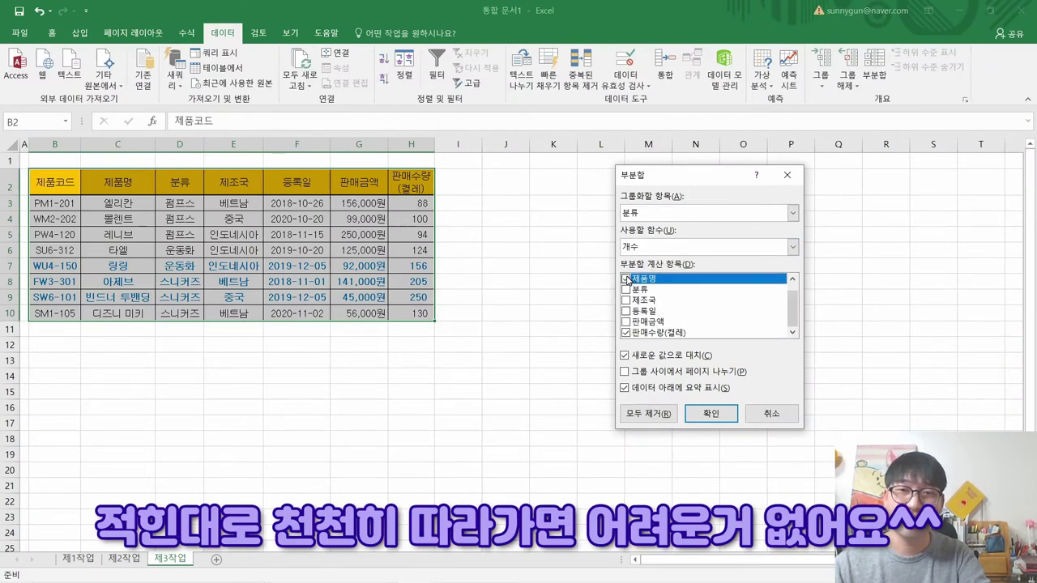
pyautogui.click(627, 333)
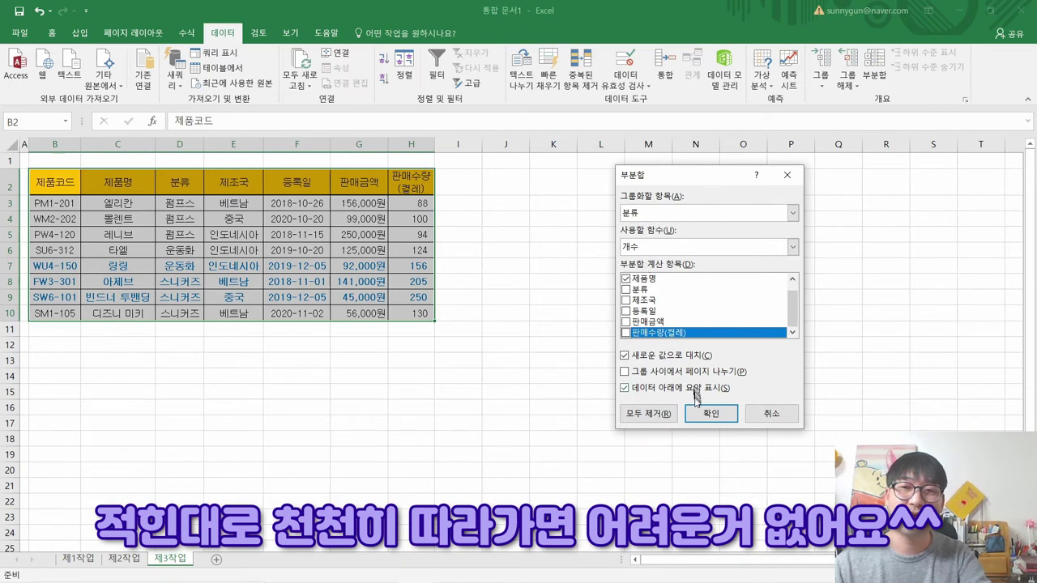
pyautogui.click(695, 411)
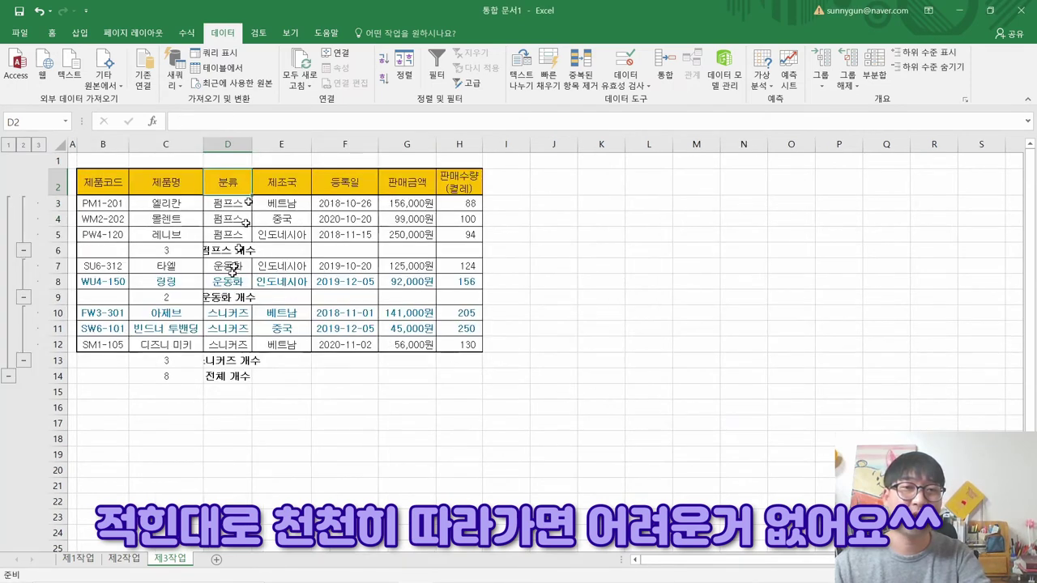
# Step: In the PDF, strike through the completed 제품명 count part of condition (1)
pyautogui.hotkey('alt', 'Tab')
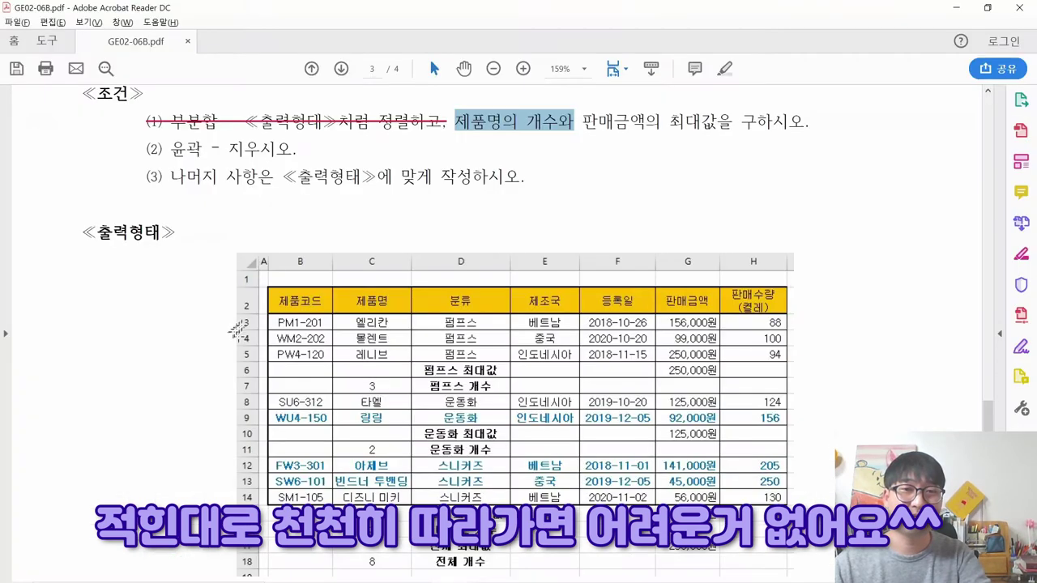
pyautogui.hotkey('alt', 'Tab')
pyautogui.hotkey('alt', 'Tab')
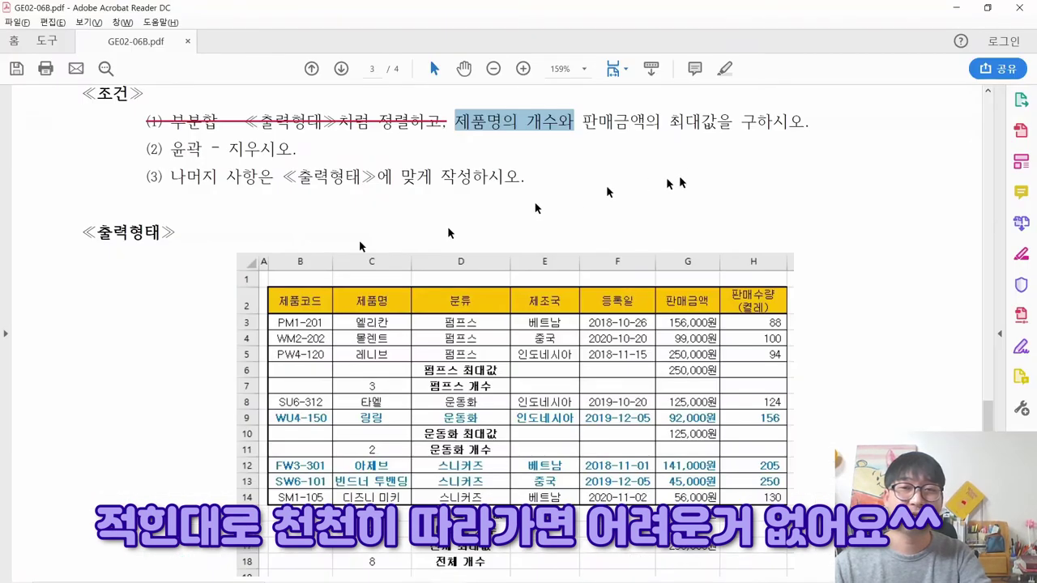
pyautogui.rightClick(538, 131)
pyautogui.click(580, 183)
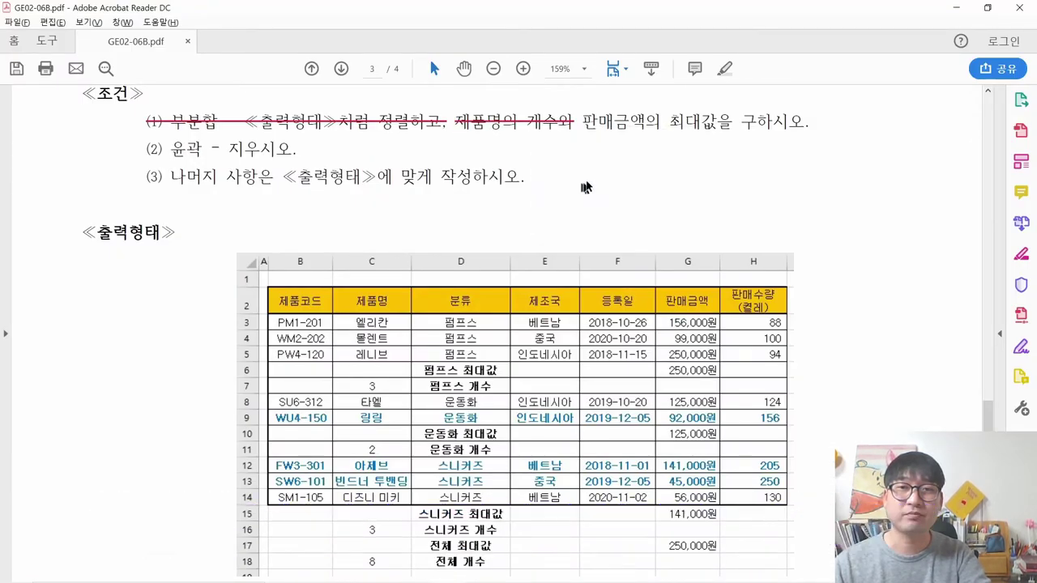
# Step: Mark the remaining 판매금액 part of condition (1), and in Excel start a second subtotal by 분류 using the 최대 function
pyautogui.moveTo(588, 122); pyautogui.dragTo(805, 129)
pyautogui.hotkey('alt', 'Tab')
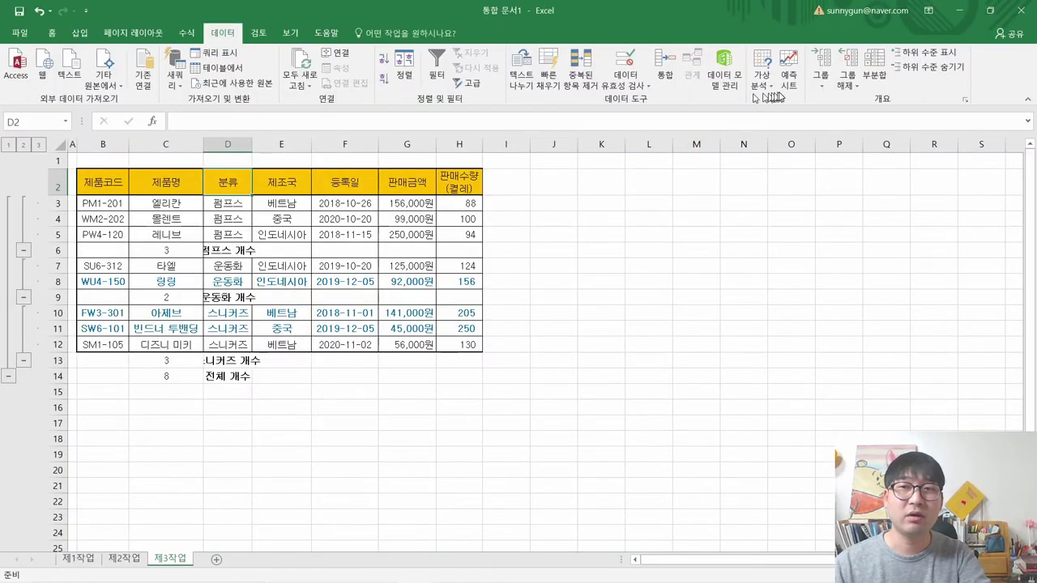
pyautogui.click(882, 75)
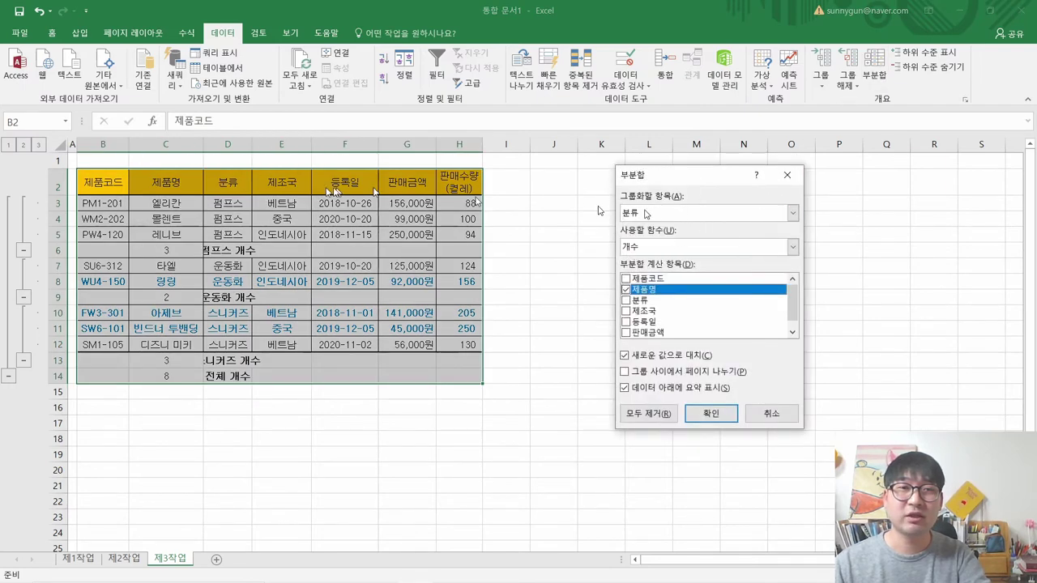
pyautogui.click(647, 248)
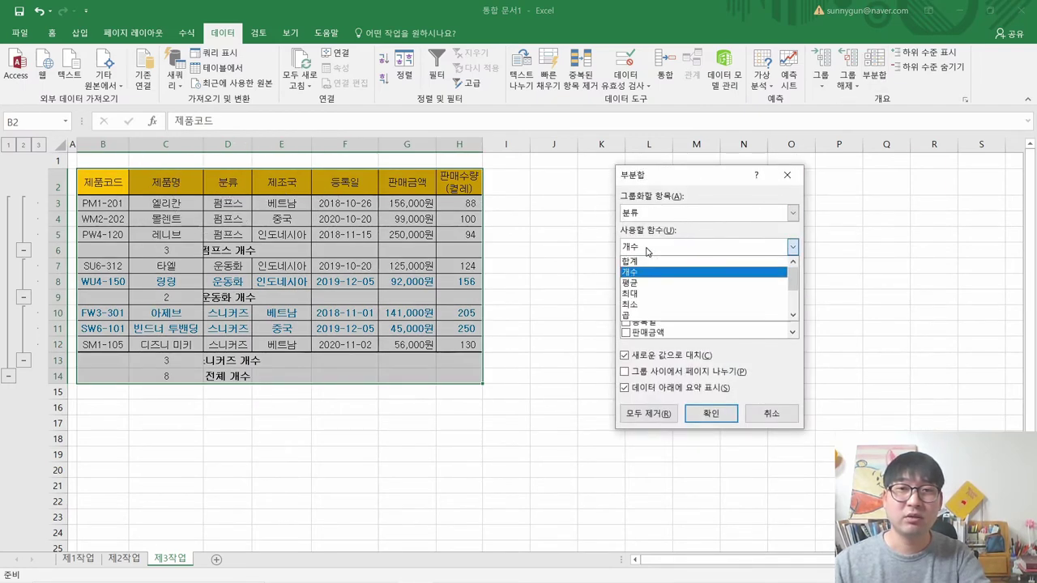
pyautogui.hotkey('alt', 'Tab')
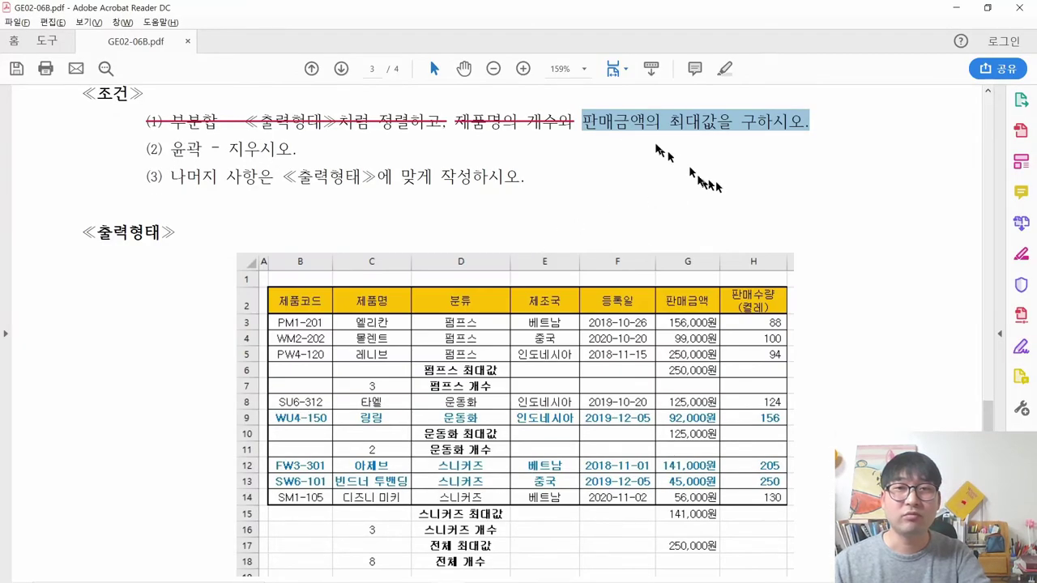
pyautogui.hotkey('alt', 'Tab')
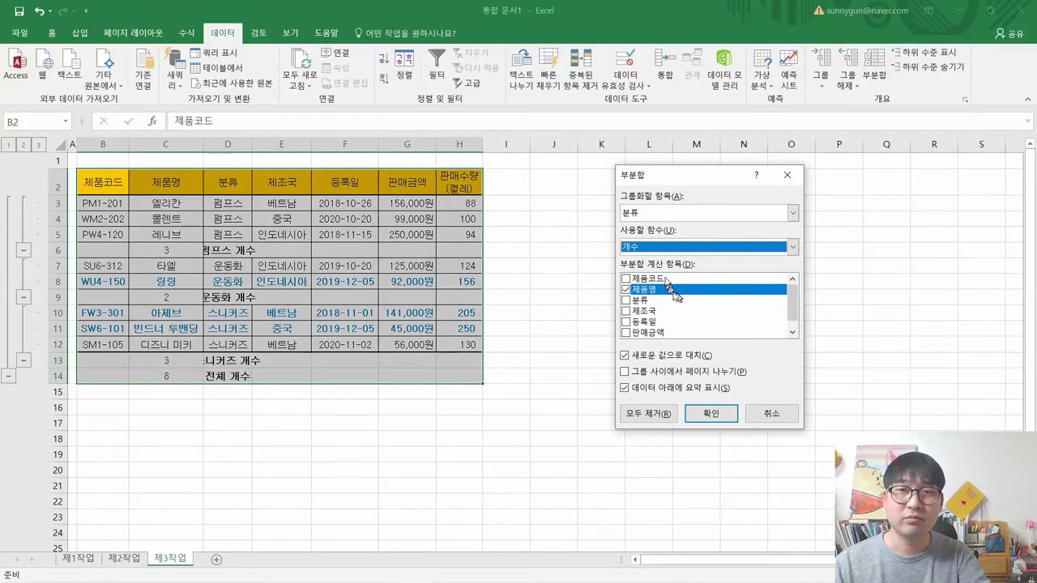
pyautogui.click(650, 293)
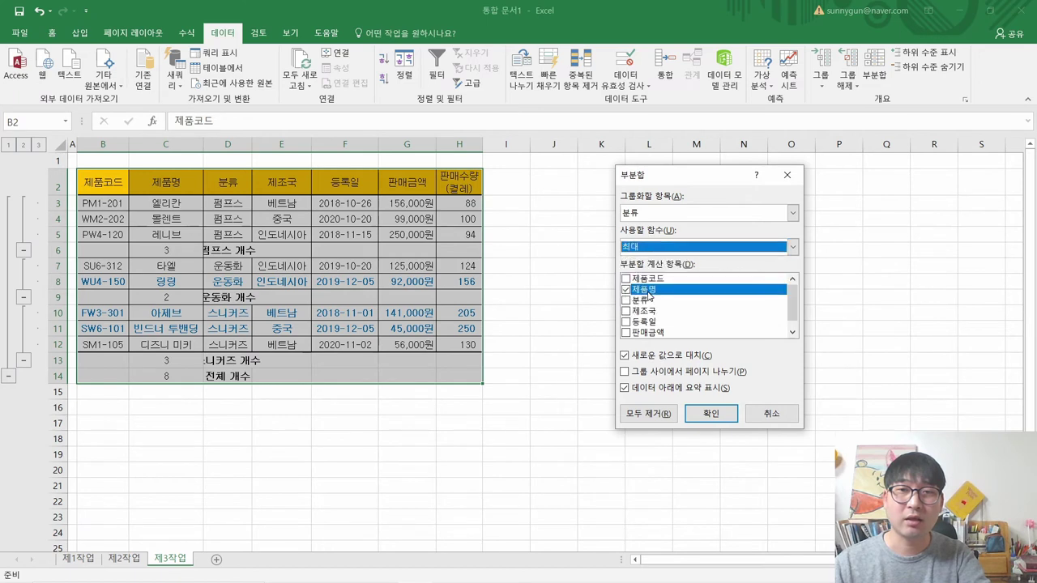
# Step: Make 판매금액 the only calculated column, turn off 새로운 값으로 대치, and apply the second subtotal
pyautogui.click(627, 290)
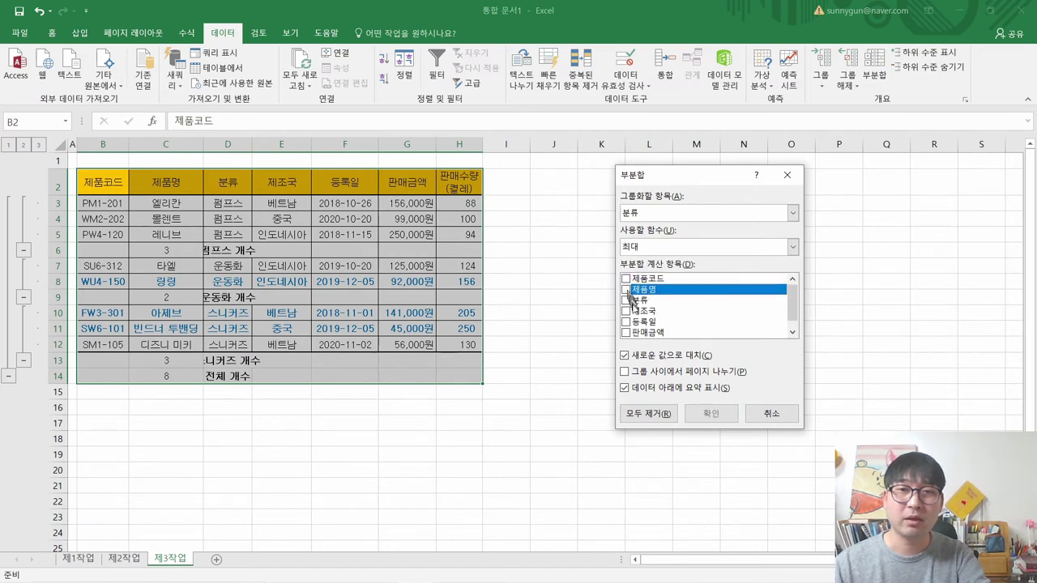
pyautogui.click(642, 333)
pyautogui.click(627, 333)
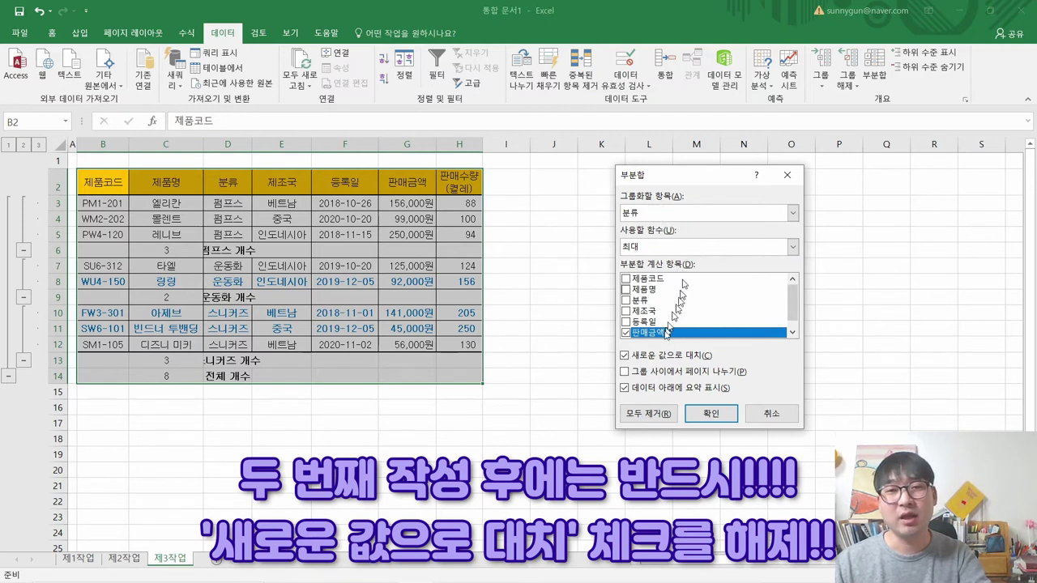
pyautogui.click(631, 358)
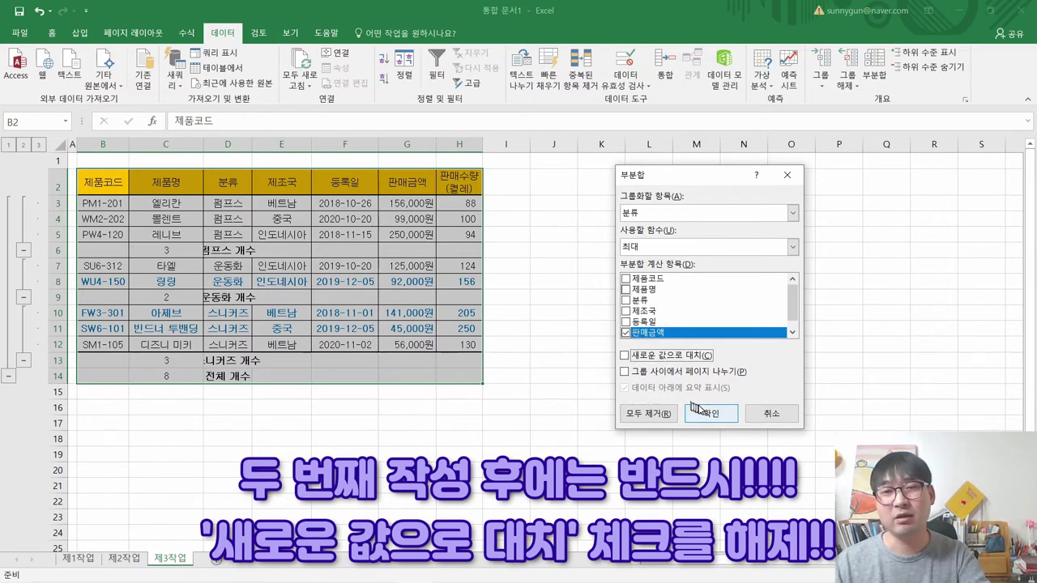
pyautogui.click(701, 411)
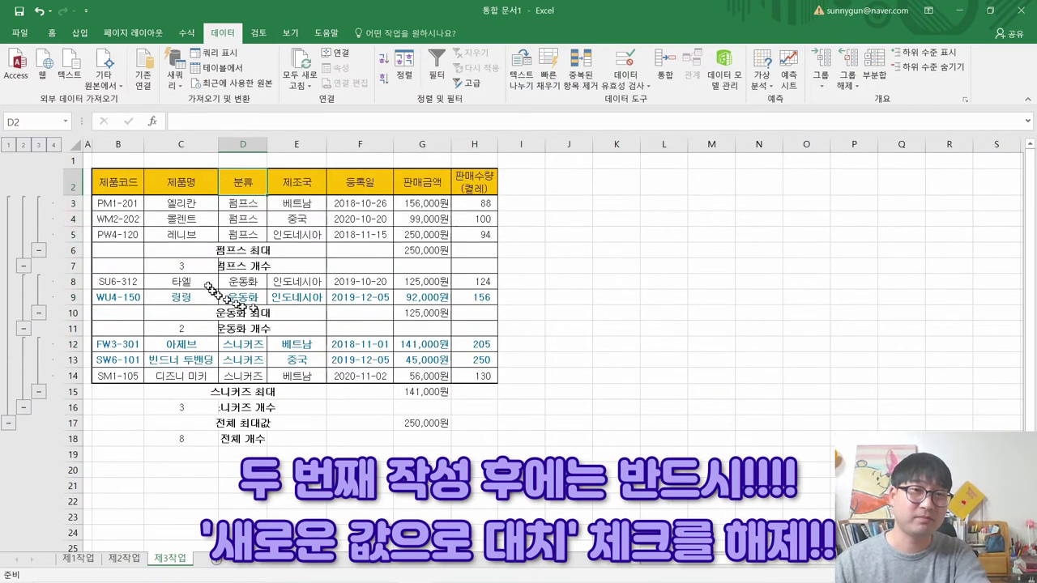
# Step: Check the sample output's layout, and autofit all column widths on 제3작업 so the subtotal labels fit
pyautogui.hotkey('alt', 'Tab')
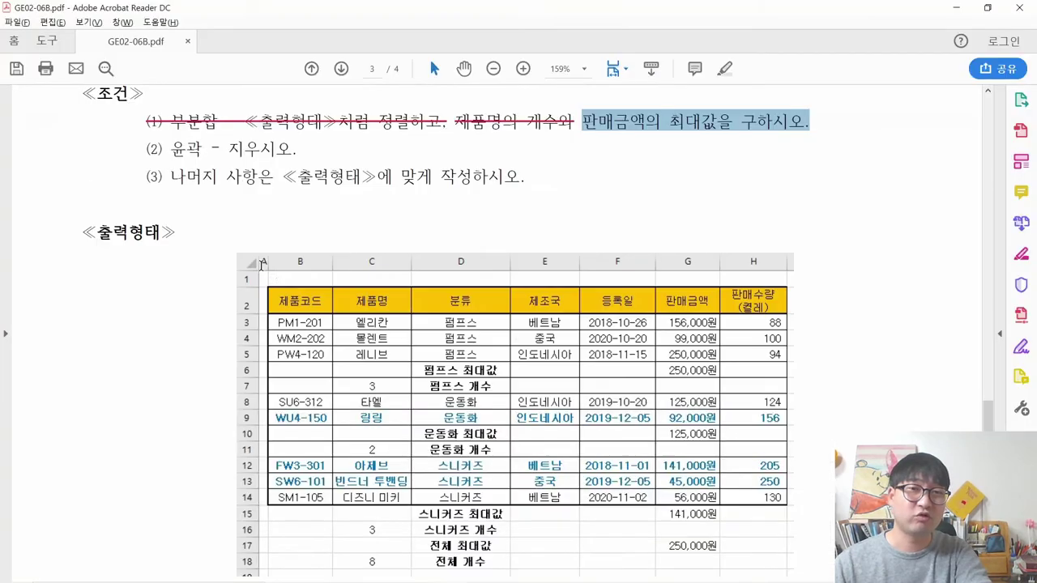
pyautogui.hotkey('alt', 'Tab')
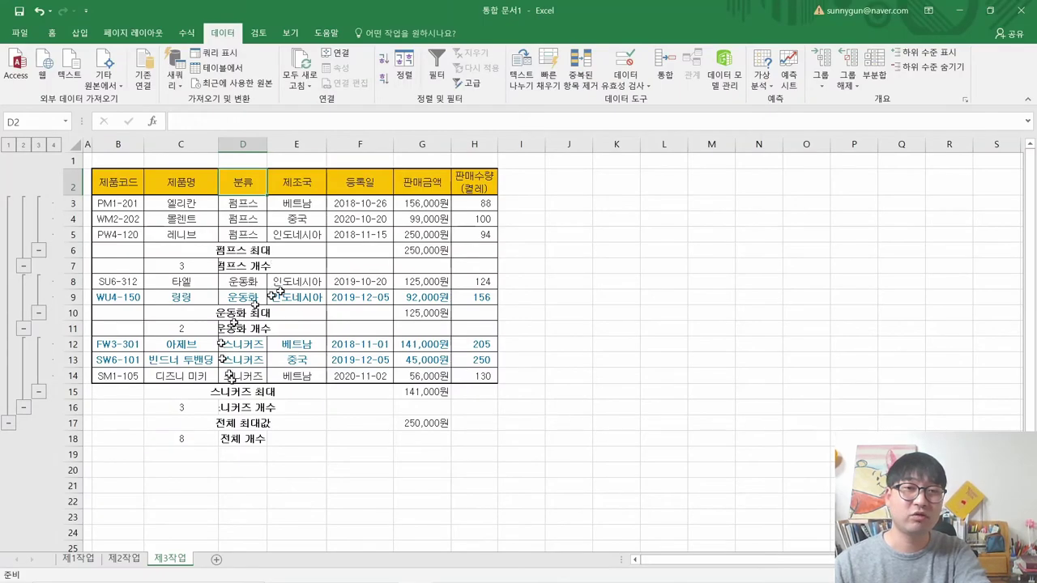
pyautogui.click(76, 145)
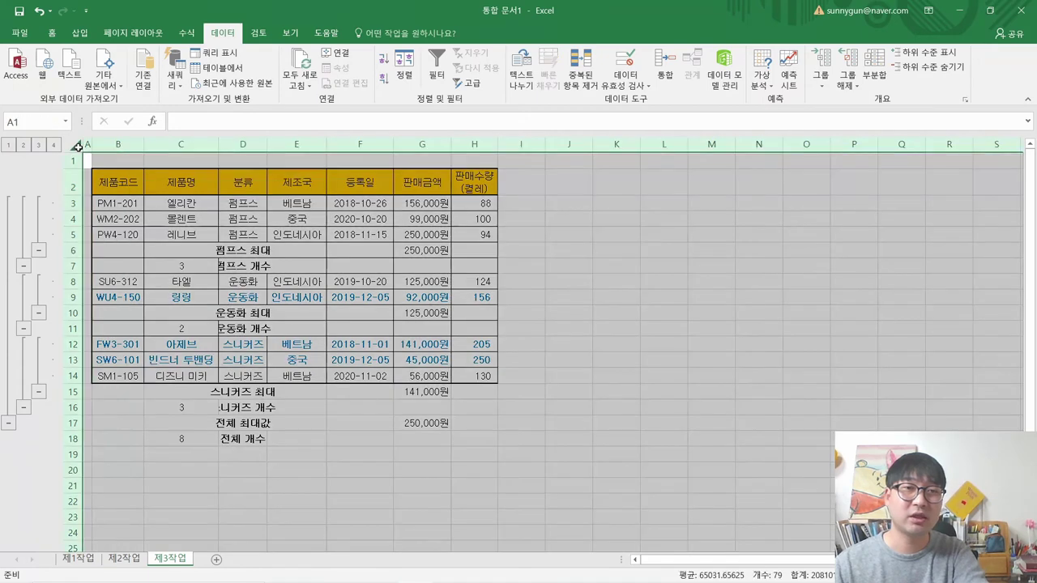
pyautogui.doubleClick(138, 144)
pyautogui.click(272, 312)
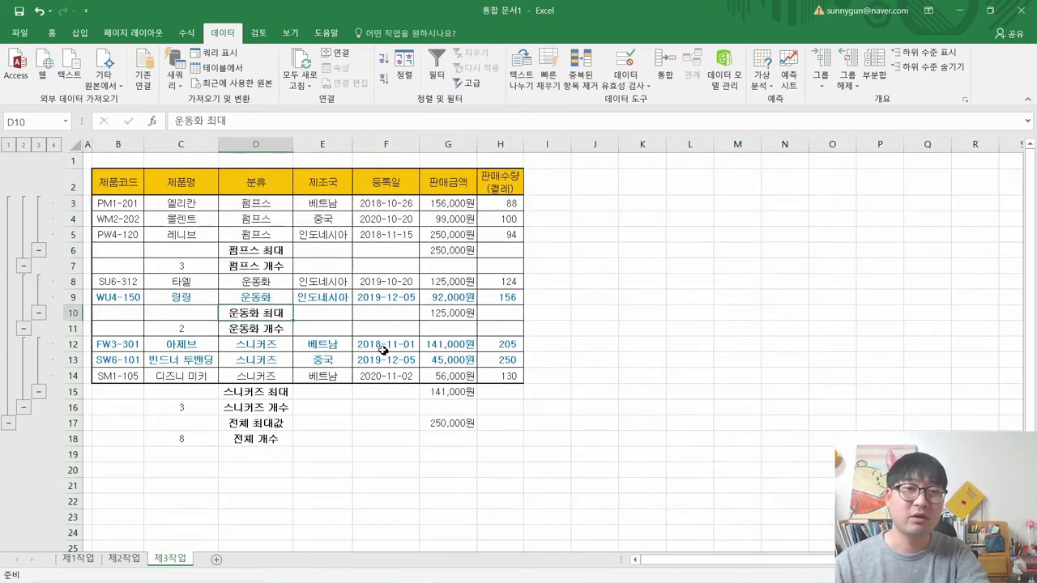
# Step: Compare the wording of the maximum subtotal labels in the 분류 column with the sample output in the PDF
pyautogui.hotkey('alt', 'Tab')
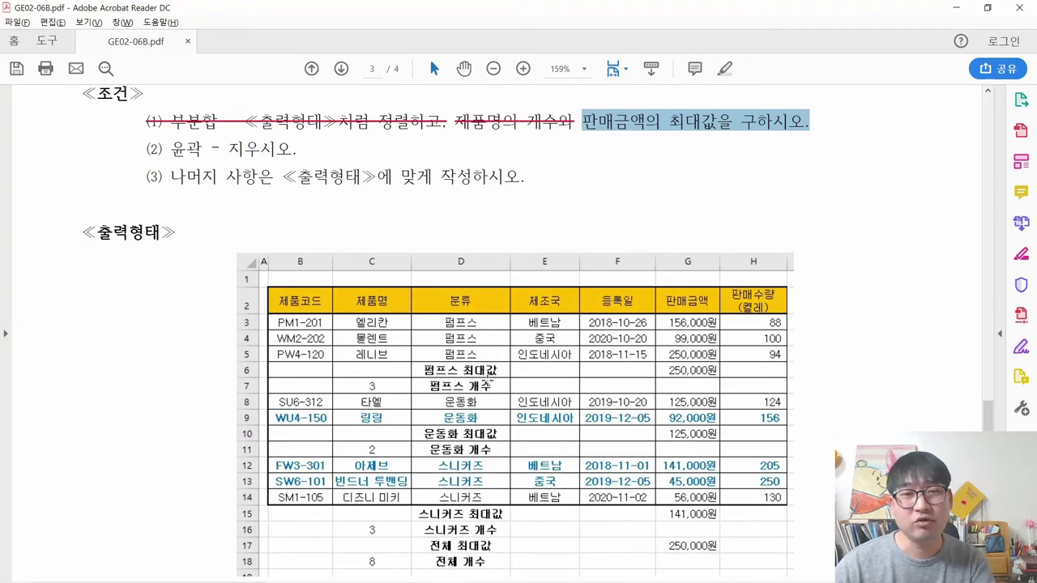
pyautogui.hotkey('alt', 'Tab')
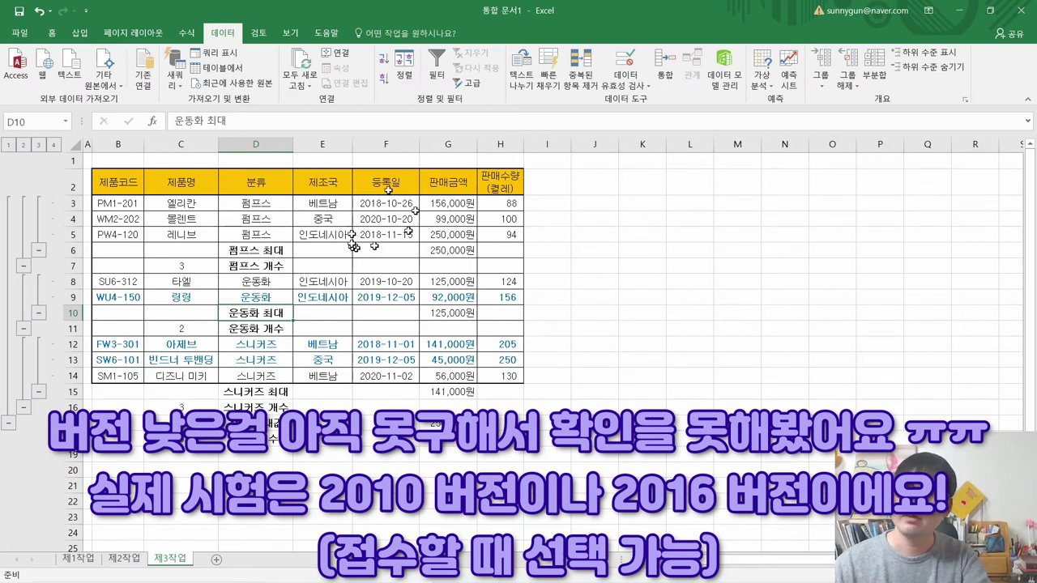
pyautogui.click(285, 252)
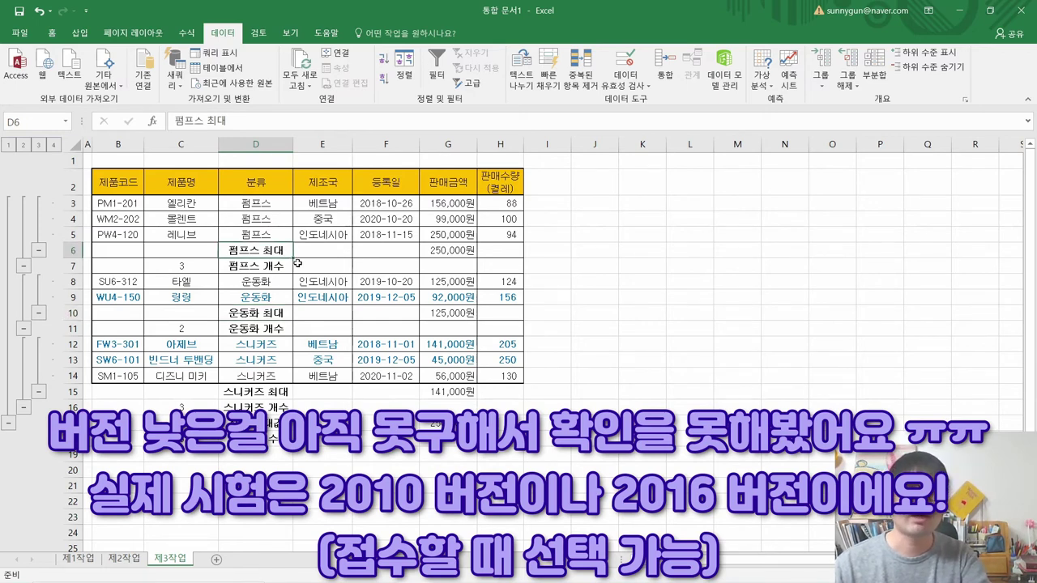
# Step: Check the maximum label's wording in the PDF sample, and change the label in D6 to 펌프스 최대값 in Excel
pyautogui.hotkey('alt', 'Tab')
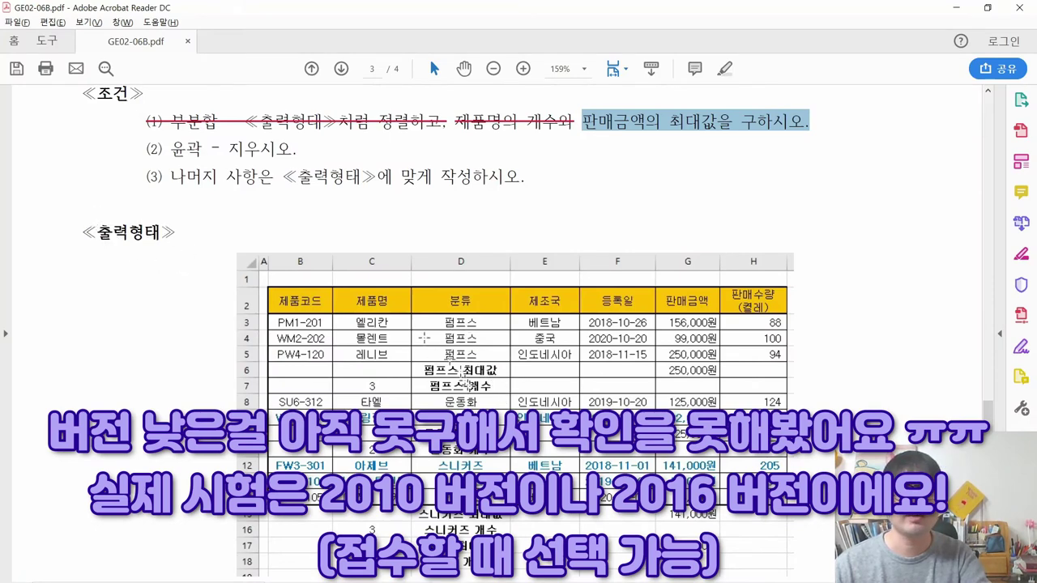
pyautogui.hotkey('alt', 'Tab')
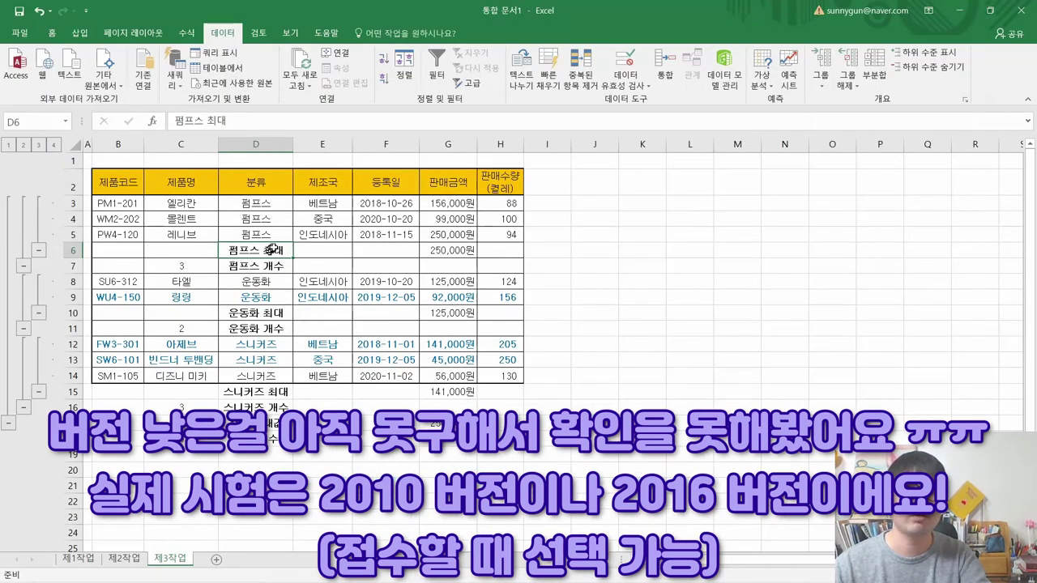
pyautogui.press('F2')
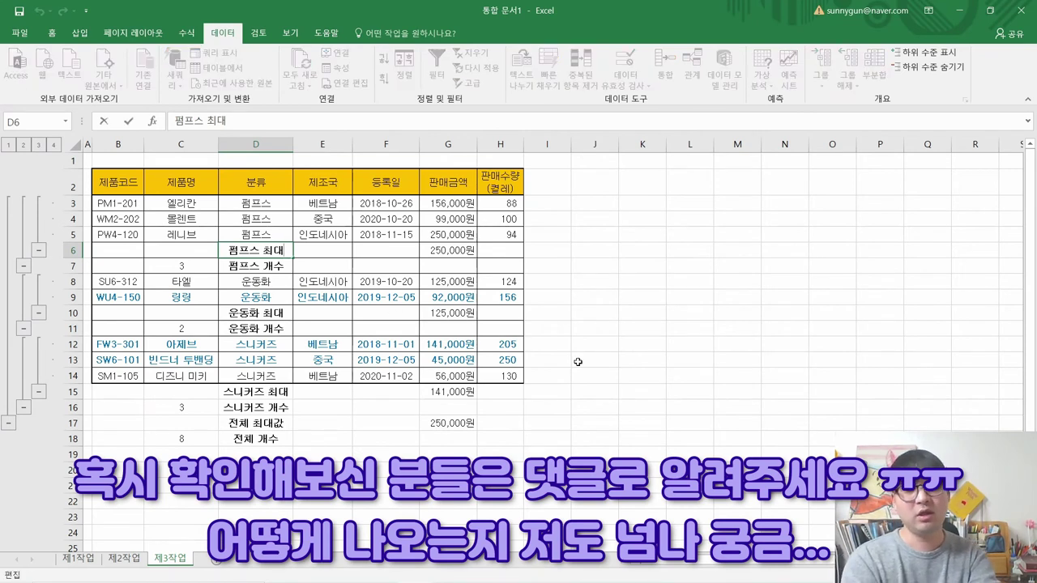
pyautogui.write('ㅂ')
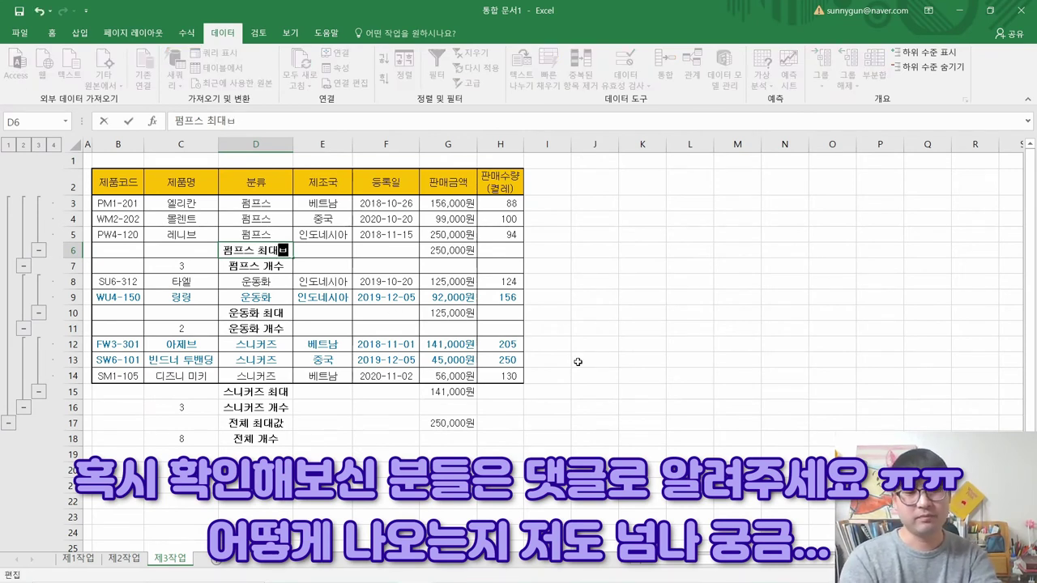
pyautogui.write('값')
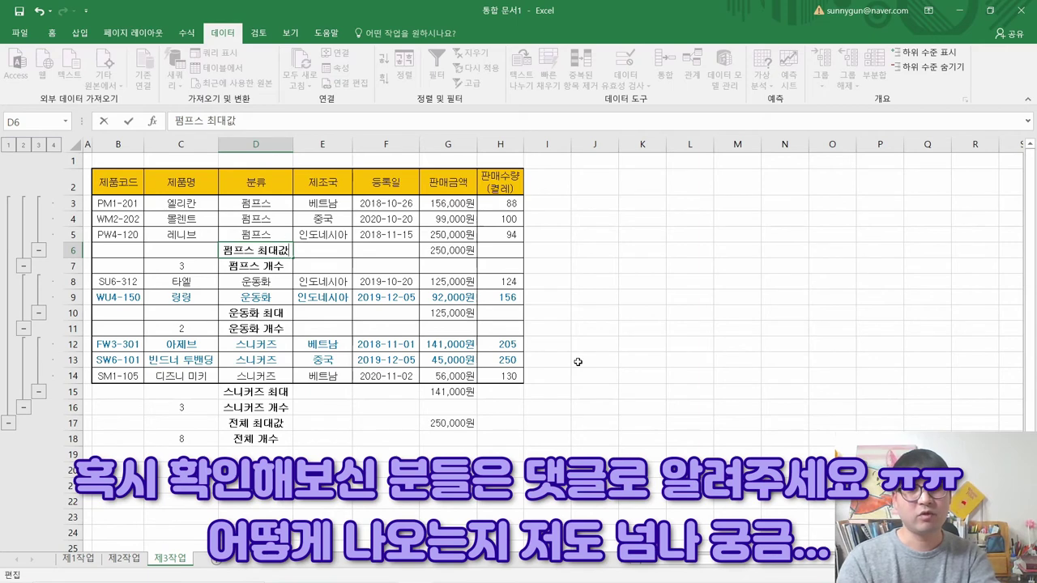
pyautogui.press('Return')
# Step: Change the labels in D10 and D15 to 운동화 최대값 and 스니커즈 최대값
pyautogui.press('Down')
pyautogui.press('Down')
pyautogui.press('Down')
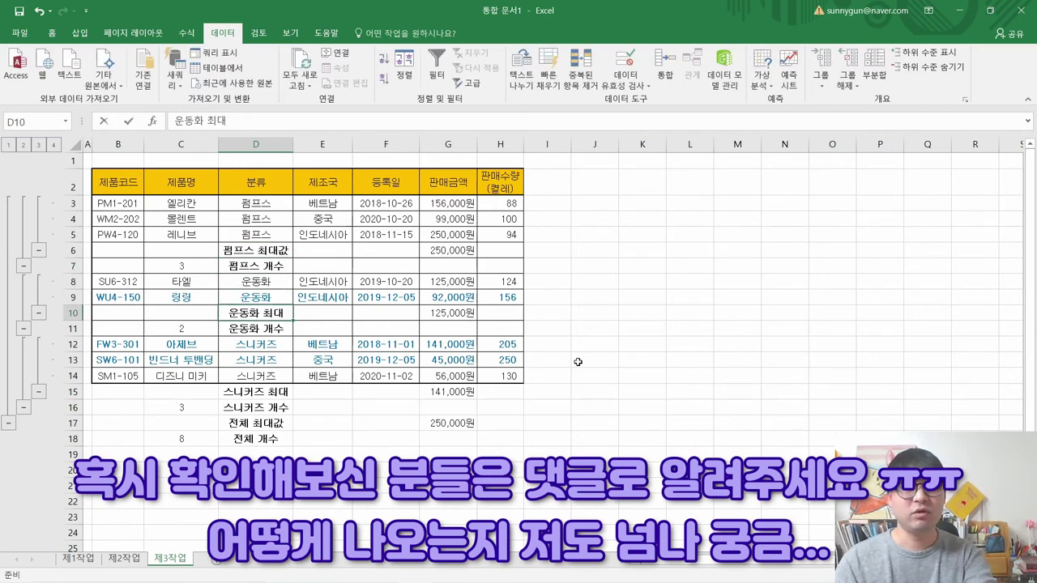
pyautogui.press('F2')
pyautogui.write('가')
pyautogui.press('Down')
pyautogui.press('Down')
pyautogui.press('Down')
pyautogui.press('Down')
pyautogui.press('Down')
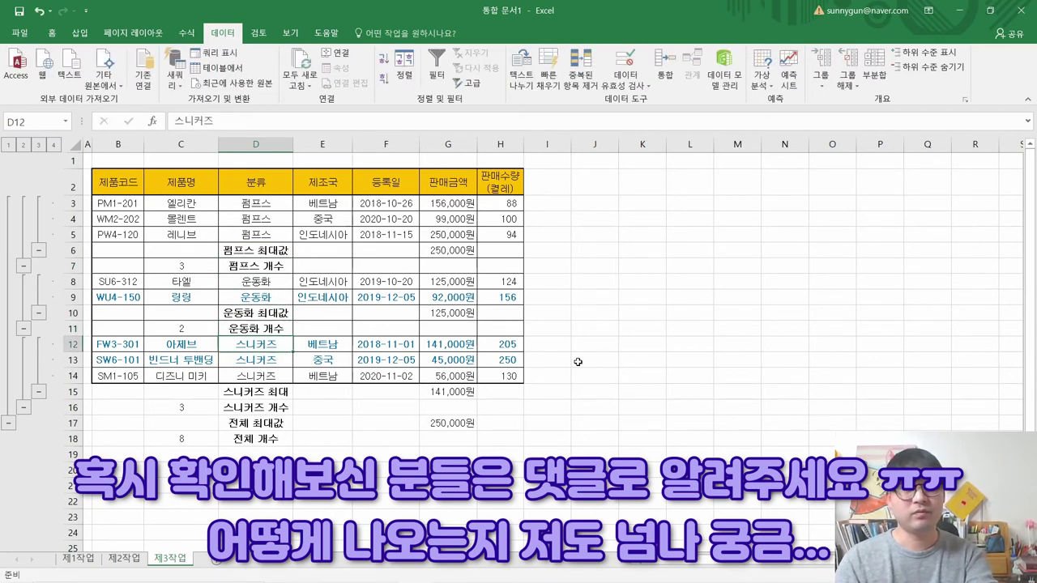
pyautogui.press('F2')
pyautogui.write('가')
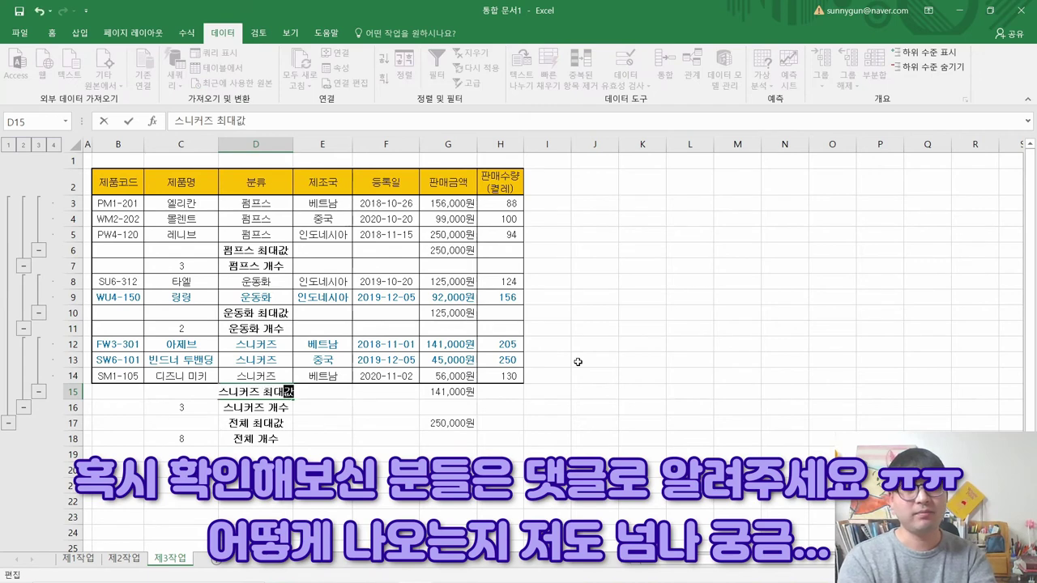
pyautogui.press('Return')
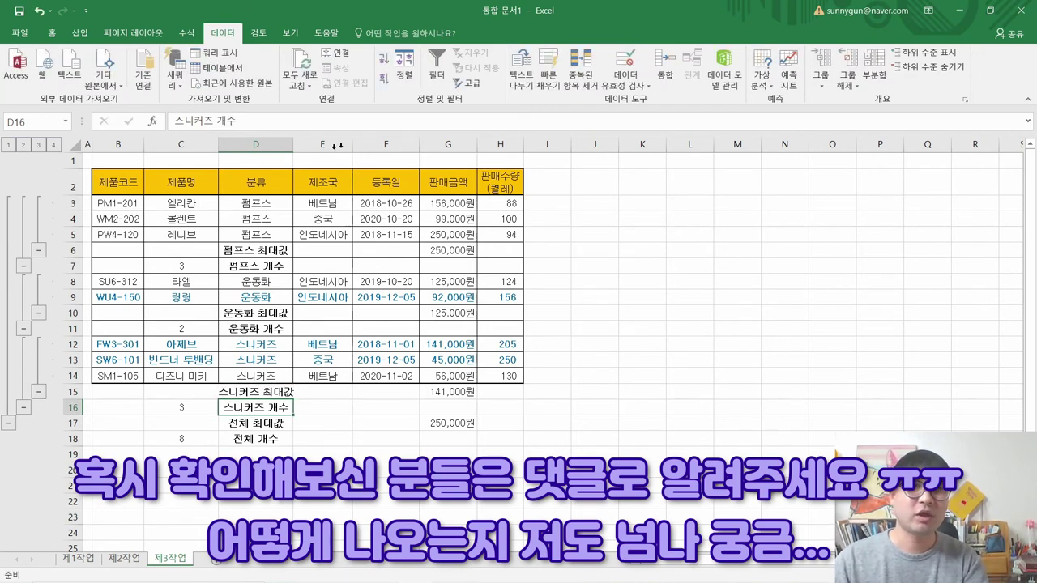
# Step: Widen the 분류 column slightly so the longer labels fit, and compare the sheet with the PDF's sample output
pyautogui.moveTo(290, 143); pyautogui.dragTo(302, 144)
pyautogui.hotkey('alt', 'Tab')
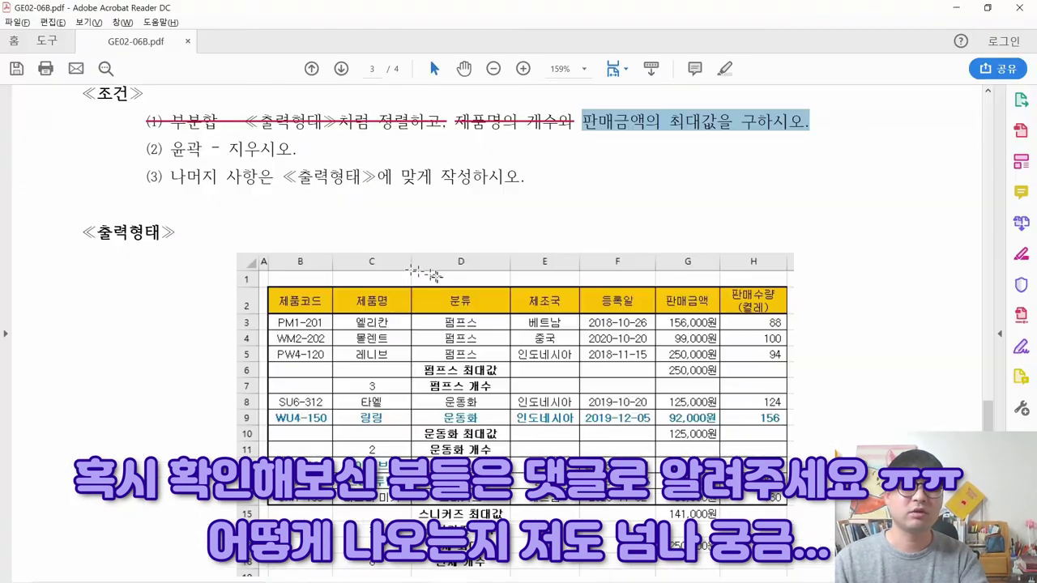
pyautogui.hotkey('alt', 'Tab')
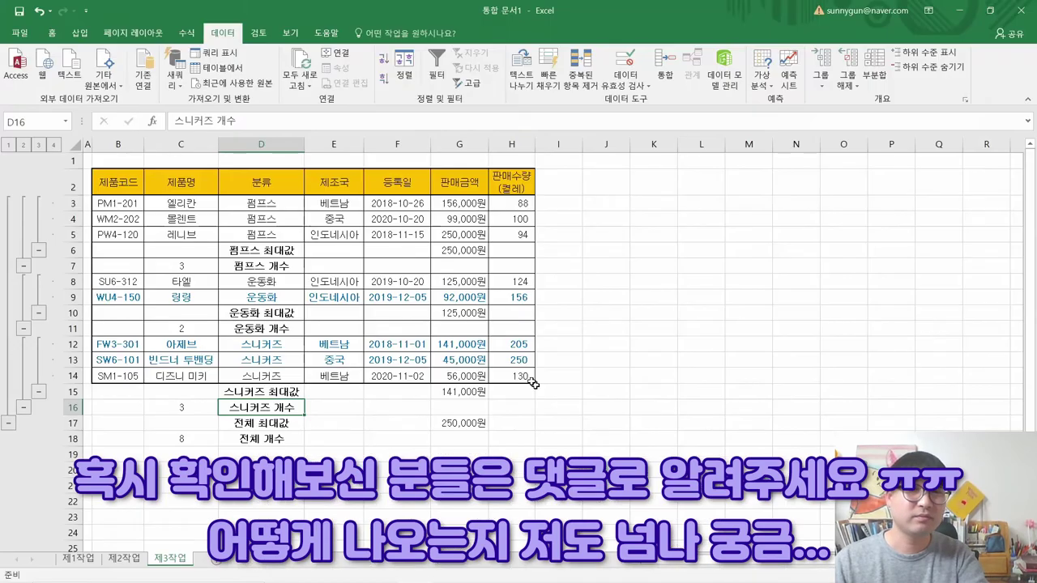
pyautogui.hotkey('alt', 'Tab')
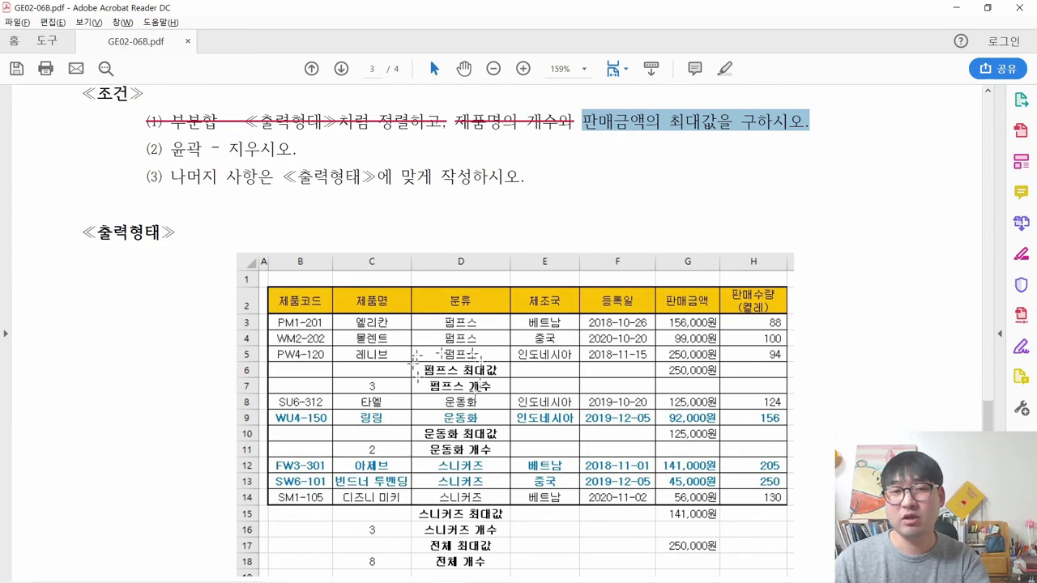
pyautogui.hotkey('alt', 'Tab')
pyautogui.click(172, 220)
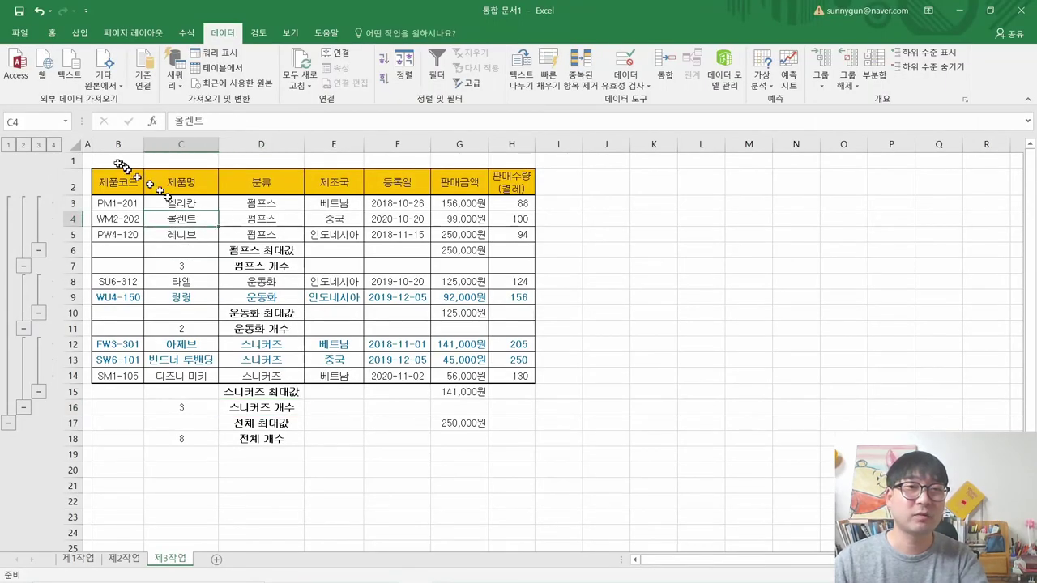
# Step: In the PDF, strike through the 판매금액 part of condition (1) and select the text of condition (2)
pyautogui.hotkey('alt', 'Tab')
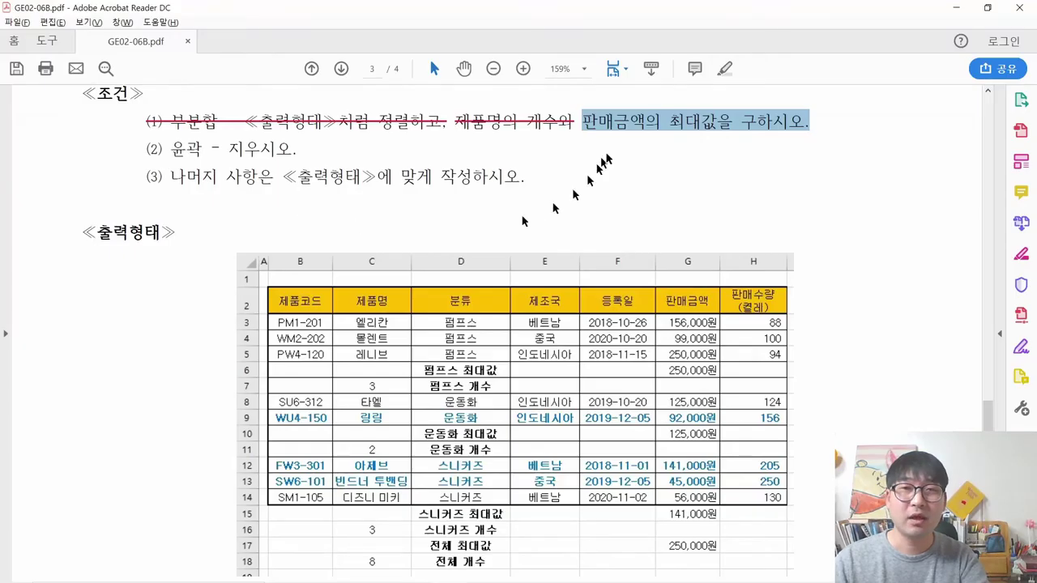
pyautogui.rightClick(653, 133)
pyautogui.click(702, 189)
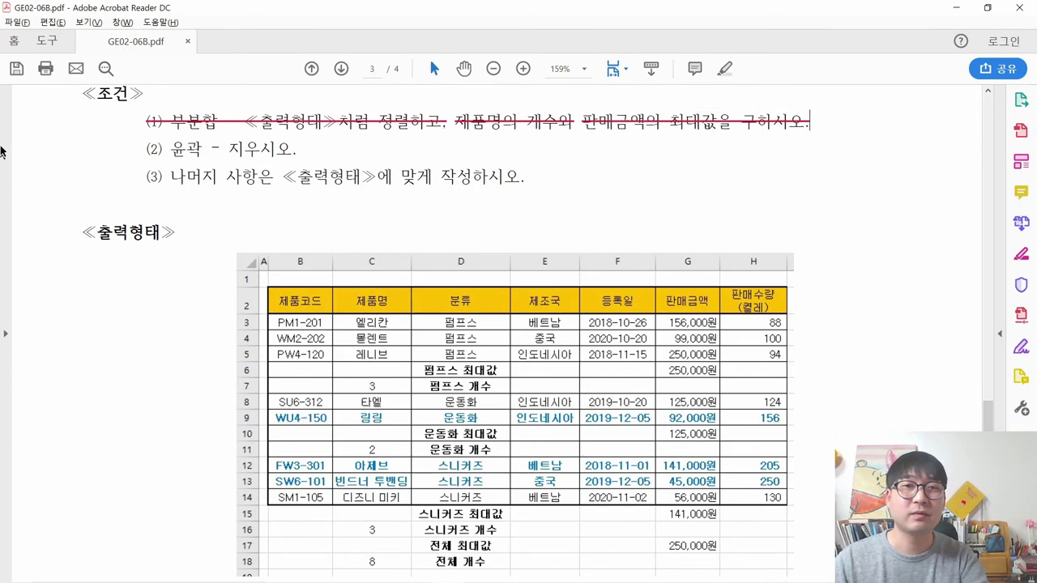
pyautogui.moveTo(297, 150); pyautogui.dragTo(170, 157)
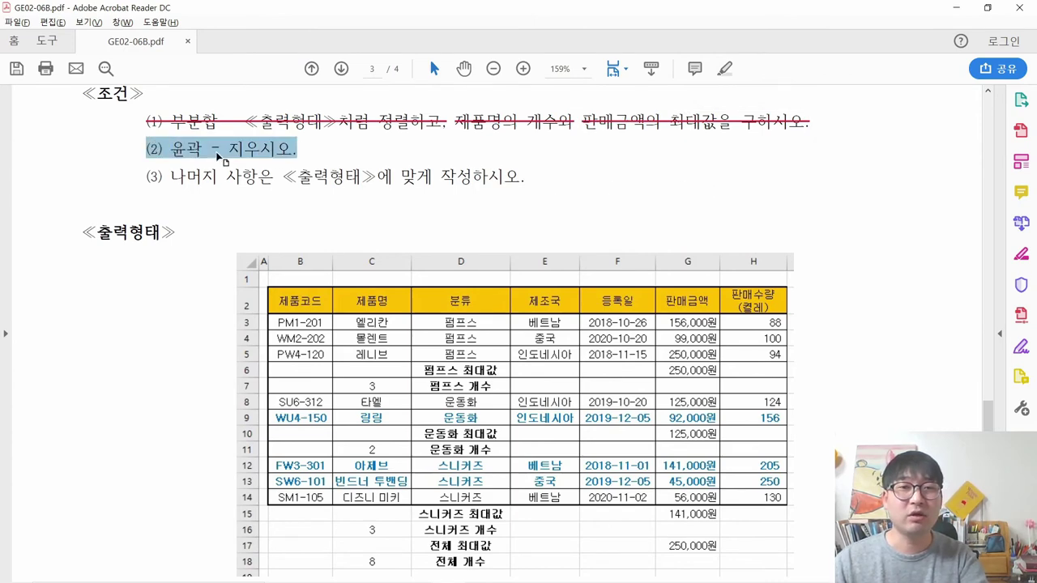
# Step: In Excel, clear the outline from the subtotaled table on 제3작업
pyautogui.hotkey('alt', 'Tab')
pyautogui.press('ctrl')
pyautogui.press('ctrl')
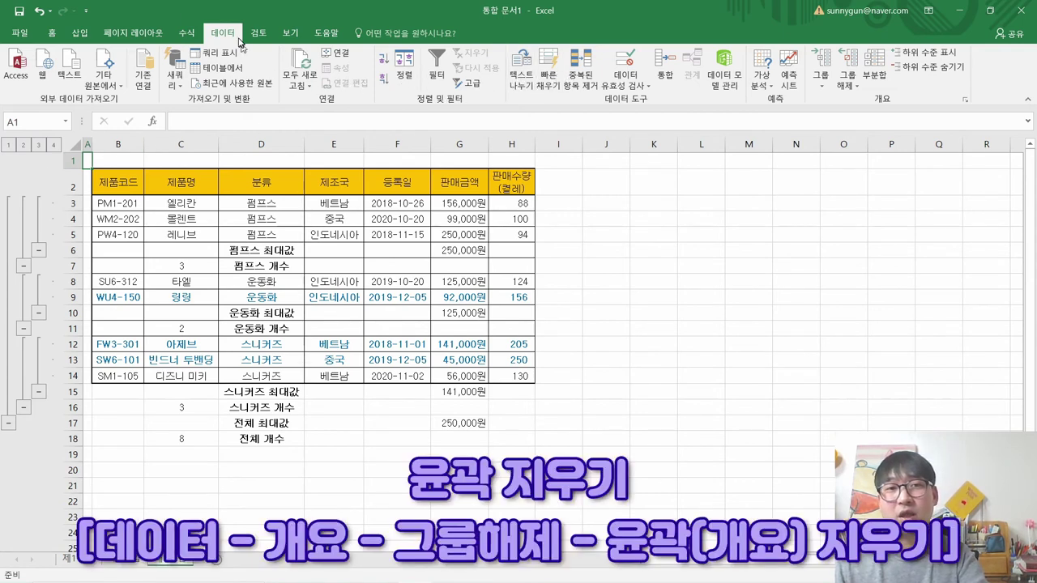
pyautogui.press('ctrl')
pyautogui.press('ctrl')
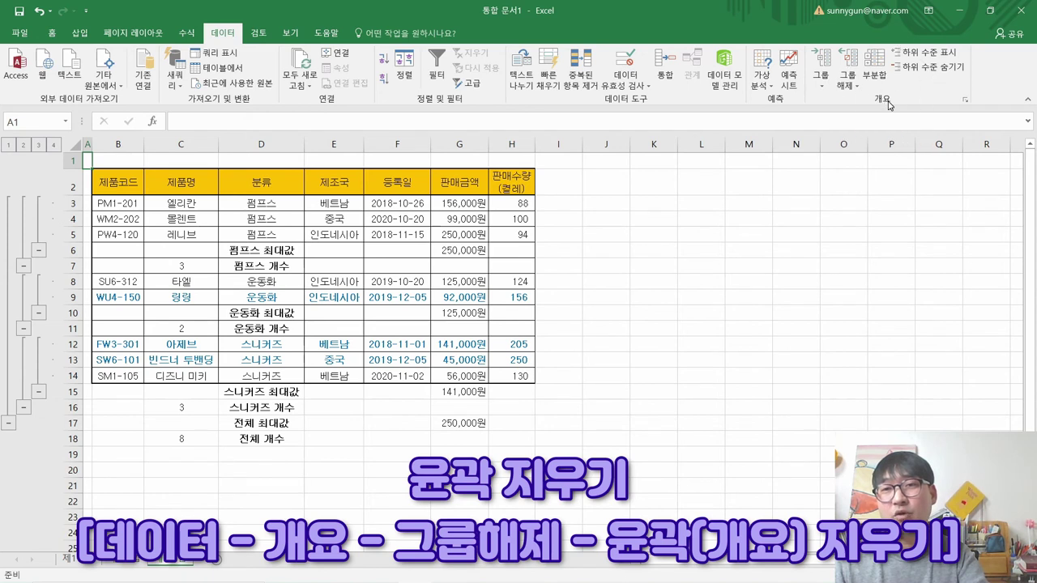
pyautogui.press('ctrl')
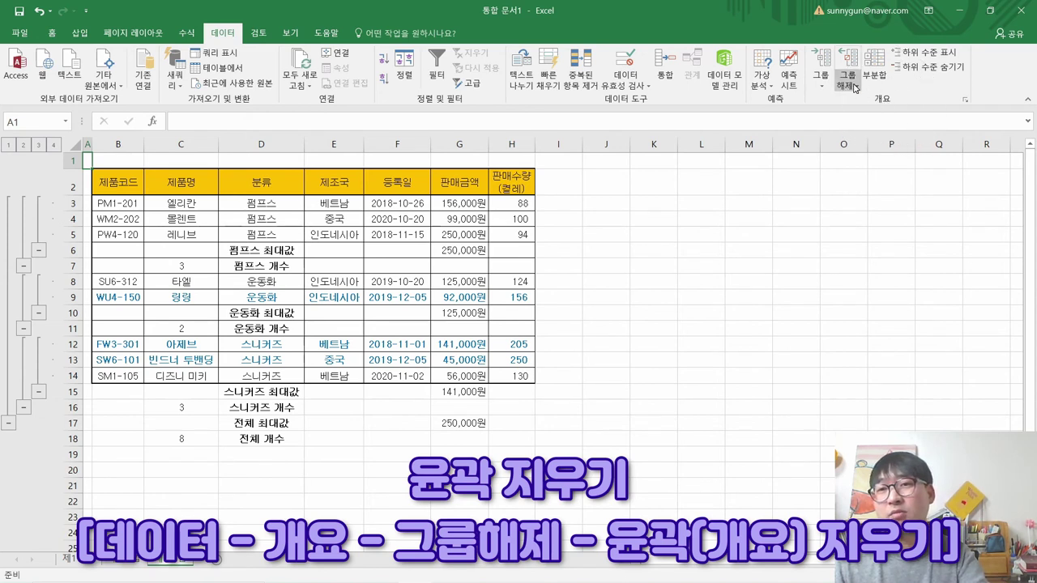
pyautogui.click(853, 84)
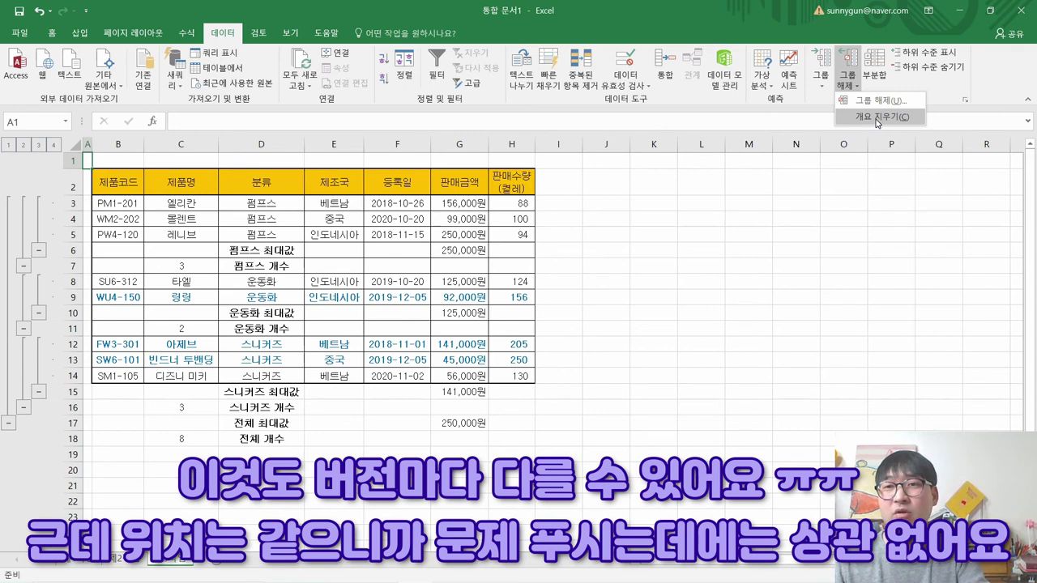
pyautogui.click(870, 118)
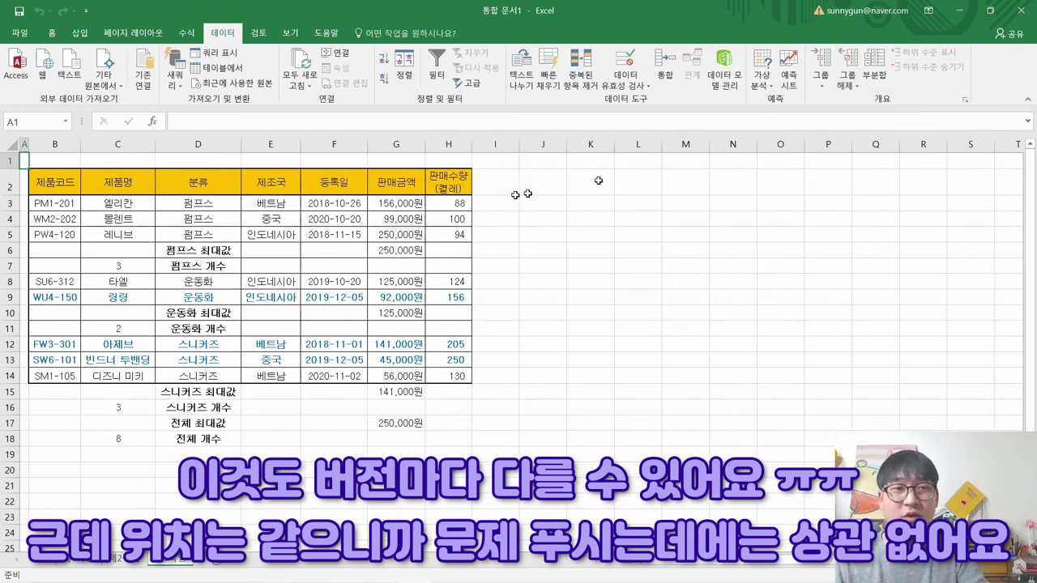
# Step: Strike through condition (2) in the PDF and select the text of condition (3)
pyautogui.hotkey('alt', 'Tab')
pyautogui.rightClick(251, 156)
pyautogui.click(300, 206)
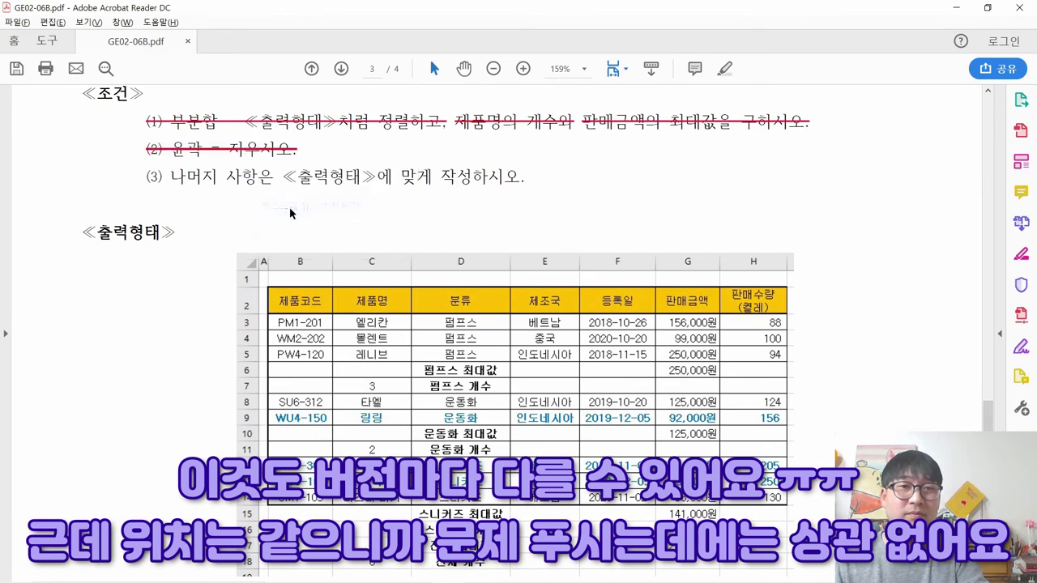
pyautogui.moveTo(156, 178); pyautogui.dragTo(532, 176)
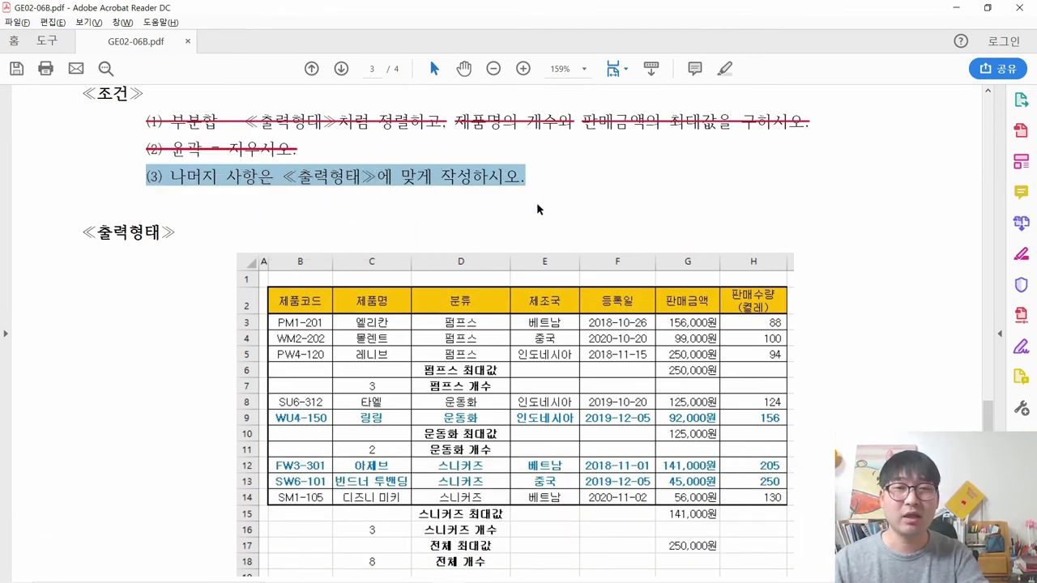
# Step: Compare the finished 제3작업 table with the PDF's sample output, checking rows, labels and column layout
pyautogui.scroll(-2, 537, 204)
pyautogui.hotkey('alt', 'Tab')
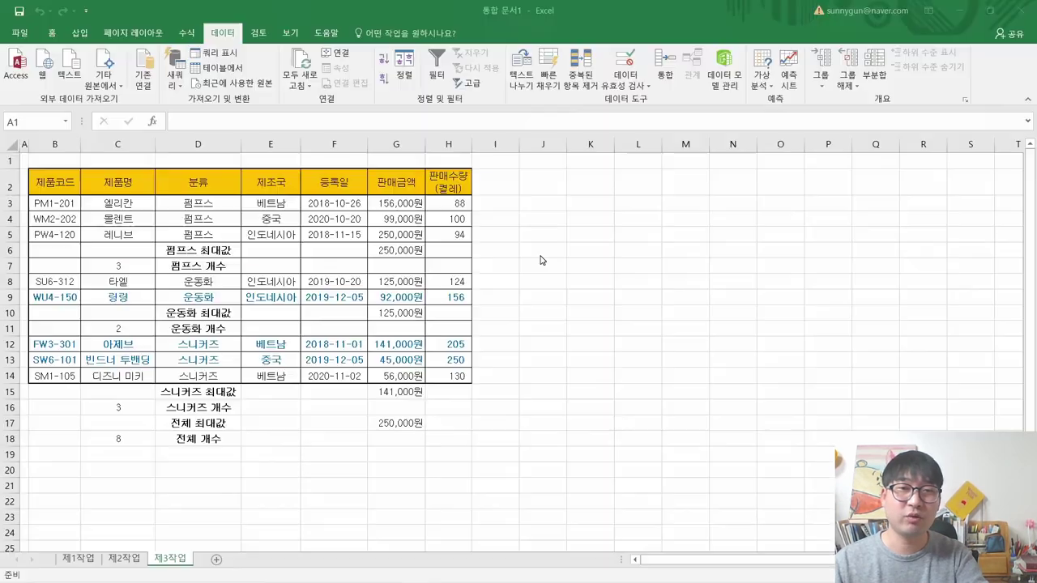
pyautogui.hotkey('alt', 'Tab')
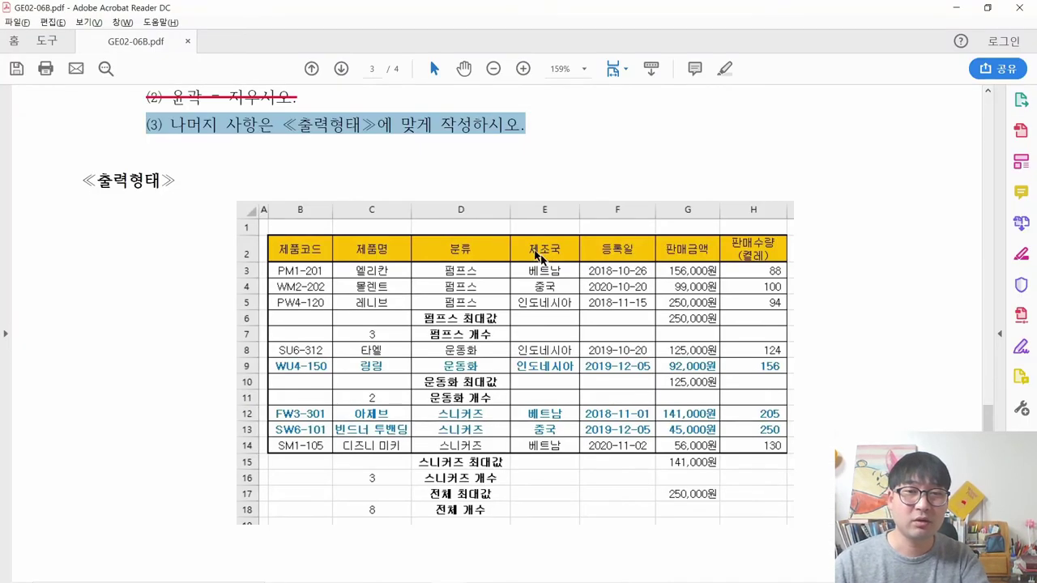
pyautogui.hotkey('alt', 'Tab')
pyautogui.hotkey('alt', 'Tab')
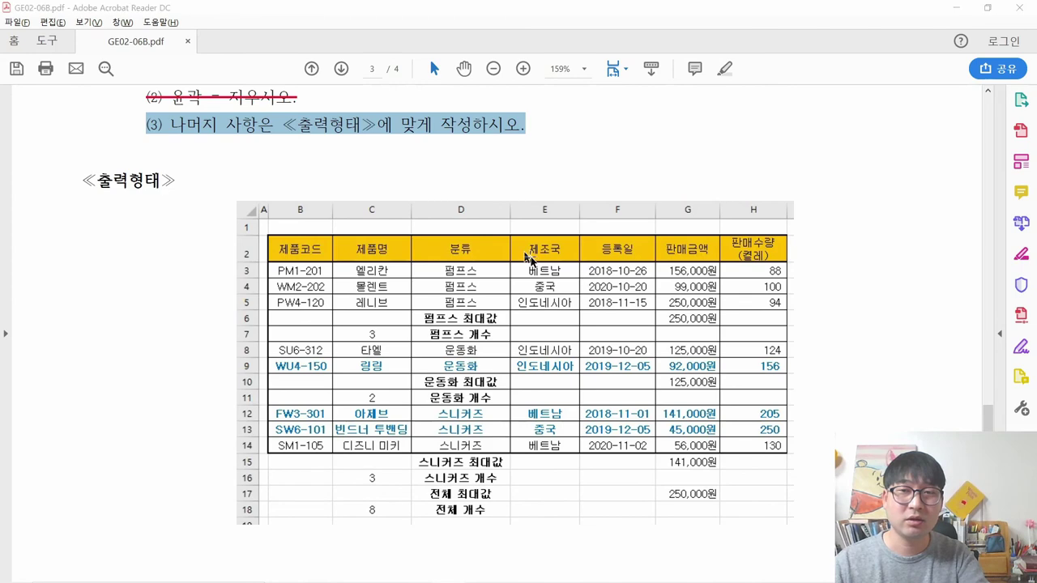
pyautogui.hotkey('alt', 'Tab')
pyautogui.hotkey('alt', 'Tab')
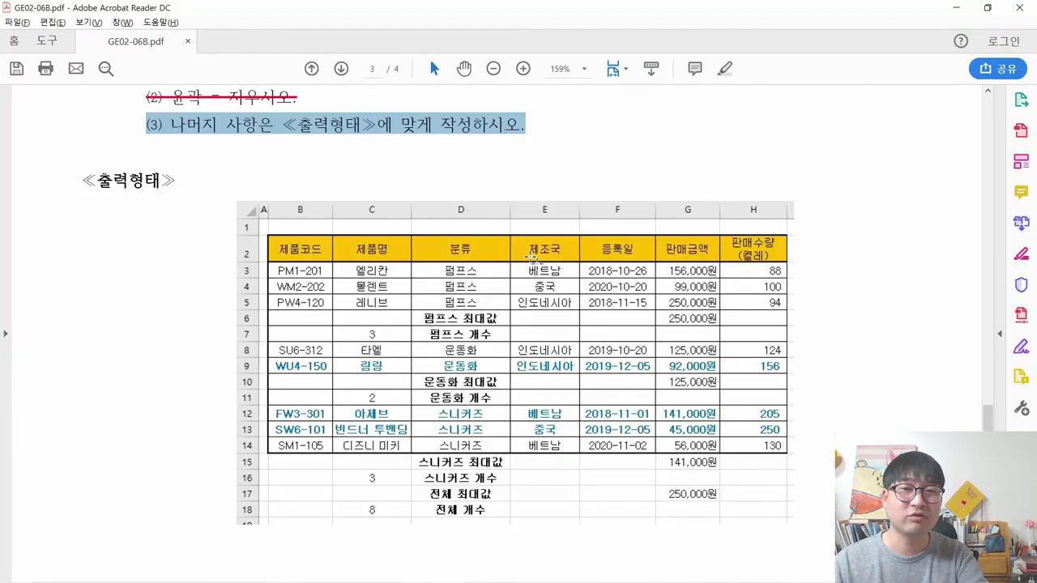
pyautogui.hotkey('alt', 'Tab')
pyautogui.hotkey('alt', 'Tab')
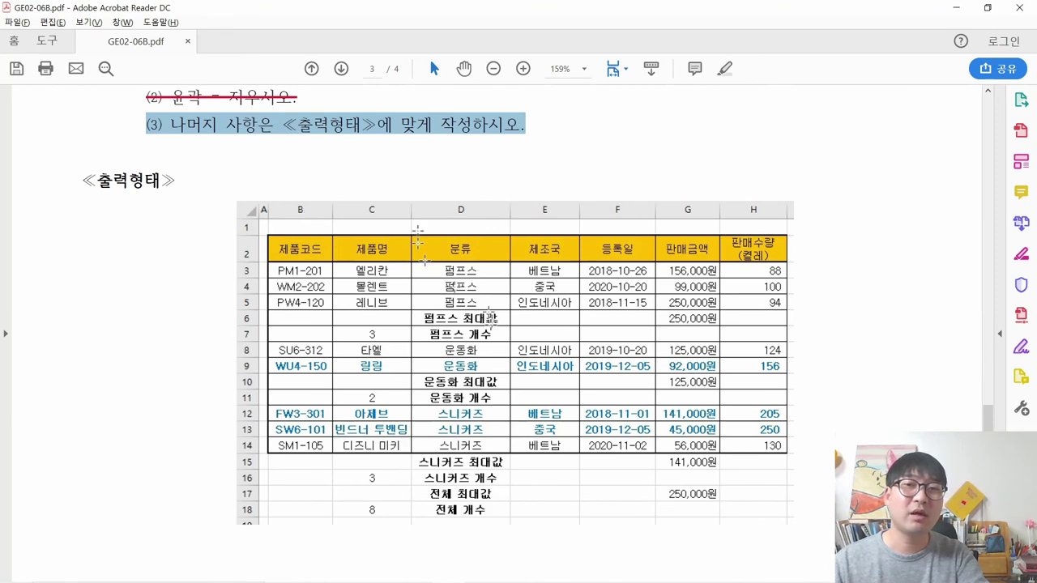
pyautogui.hotkey('alt', 'Tab')
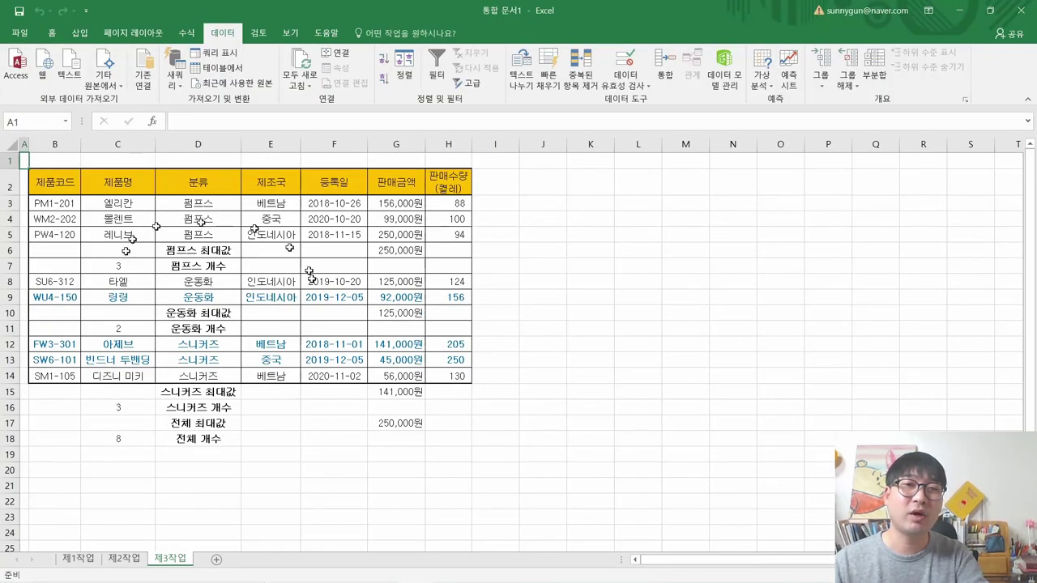
pyautogui.click(12, 145)
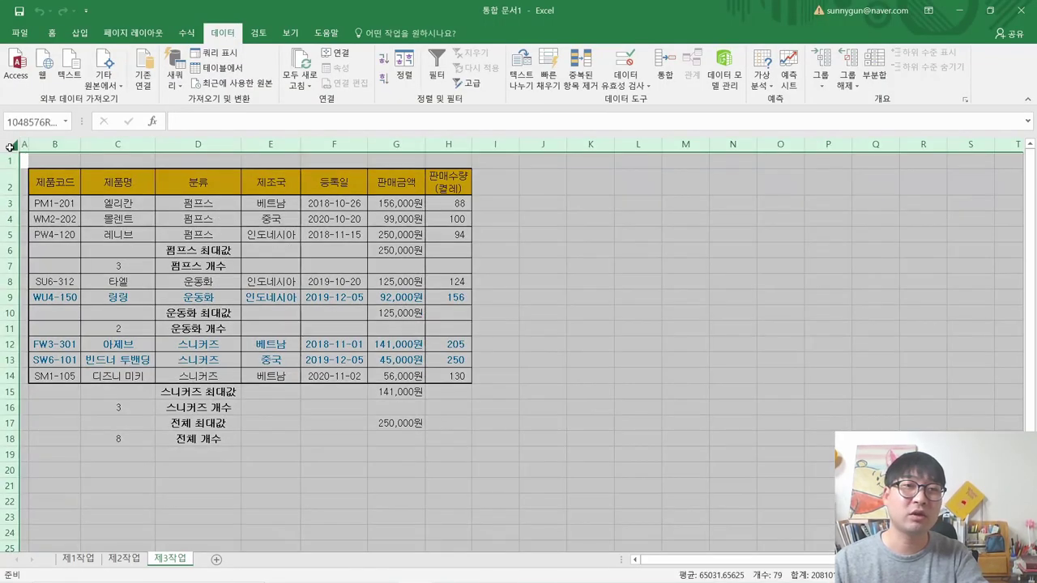
pyautogui.click(236, 224)
pyautogui.hotkey('ctrl', 'Home')
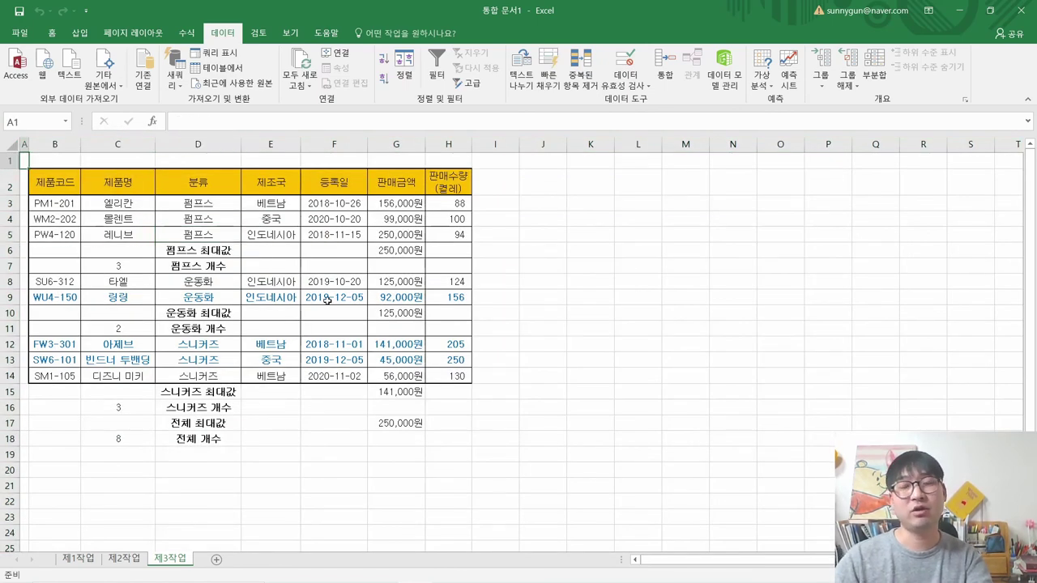
# Step: Strike through condition (3) in the PDF, and review the 제3작업 instructions and conditions for anything unfinished
pyautogui.hotkey('alt', 'Tab')
pyautogui.rightClick(355, 132)
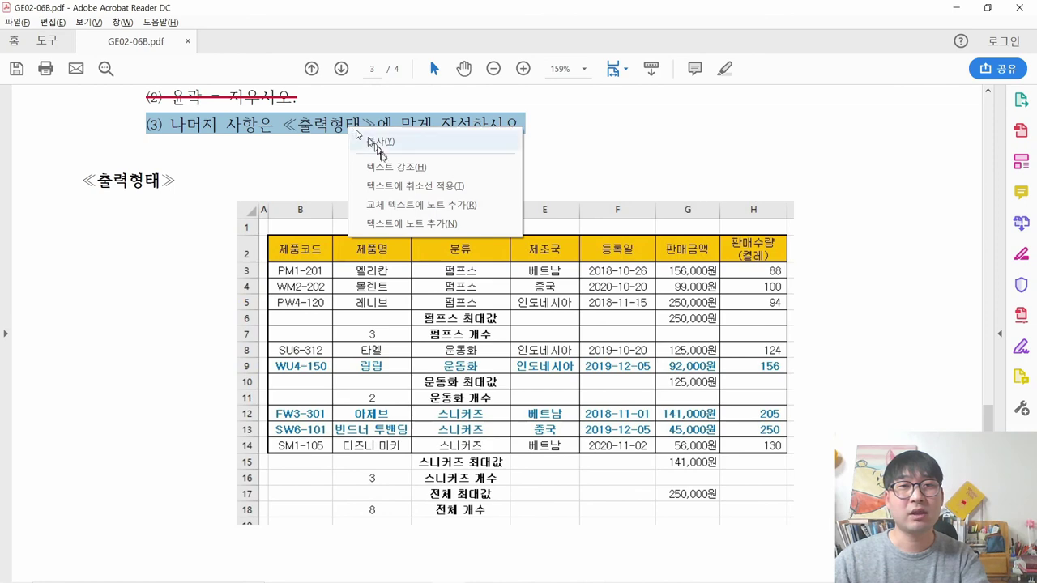
pyautogui.click(394, 186)
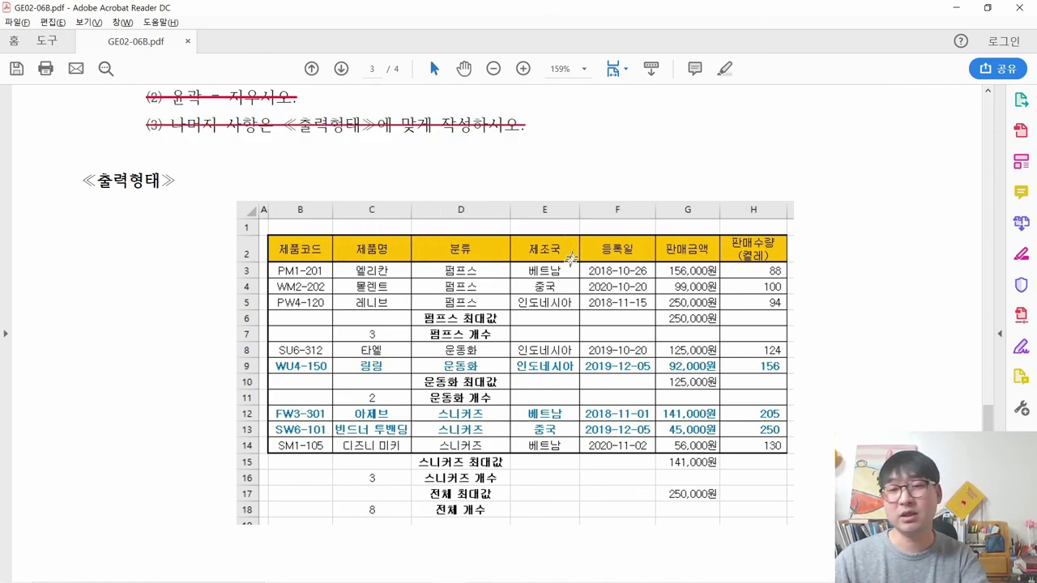
pyautogui.scroll(5, 428, 288)
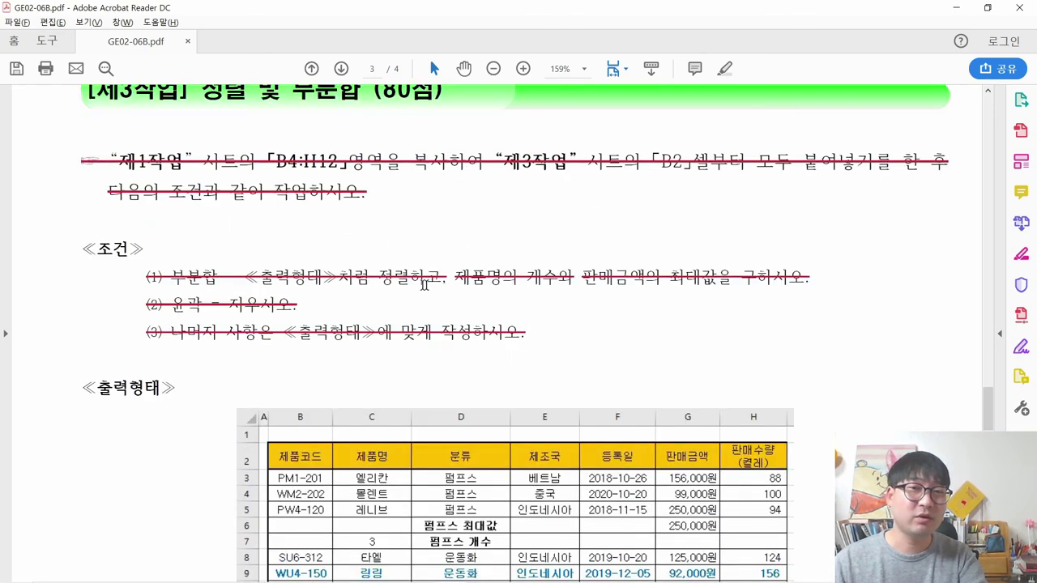
pyautogui.scroll(1, 398, 255)
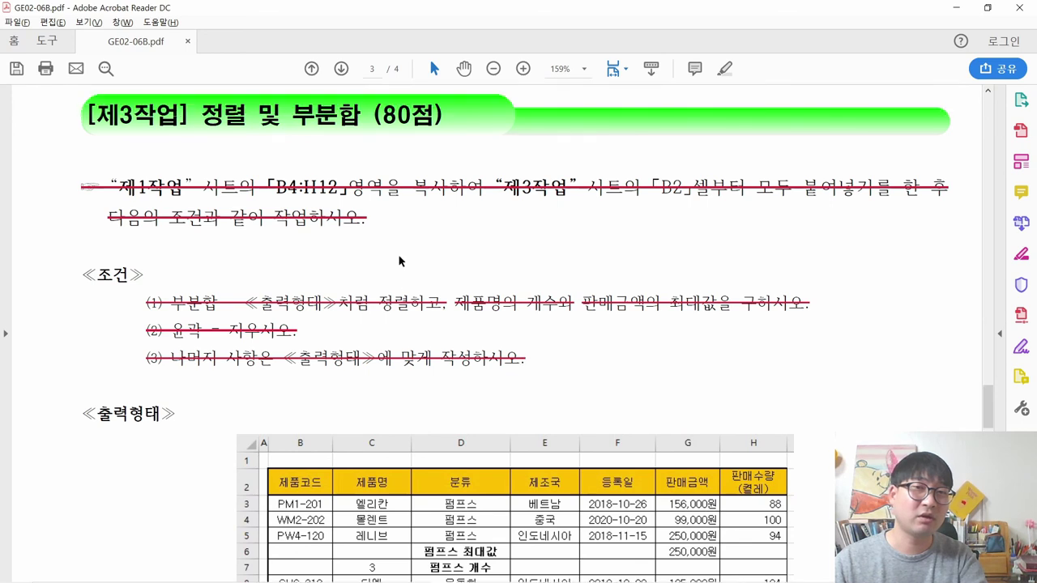